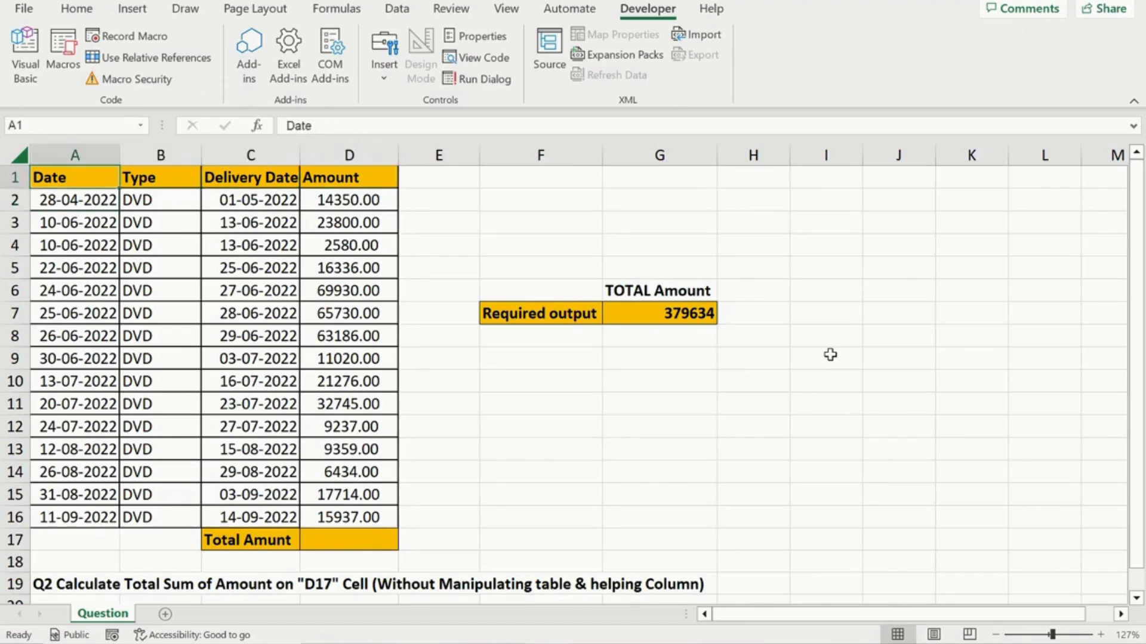
Look over the table's column headers and the Amount values in D2:D16.
key(Right)
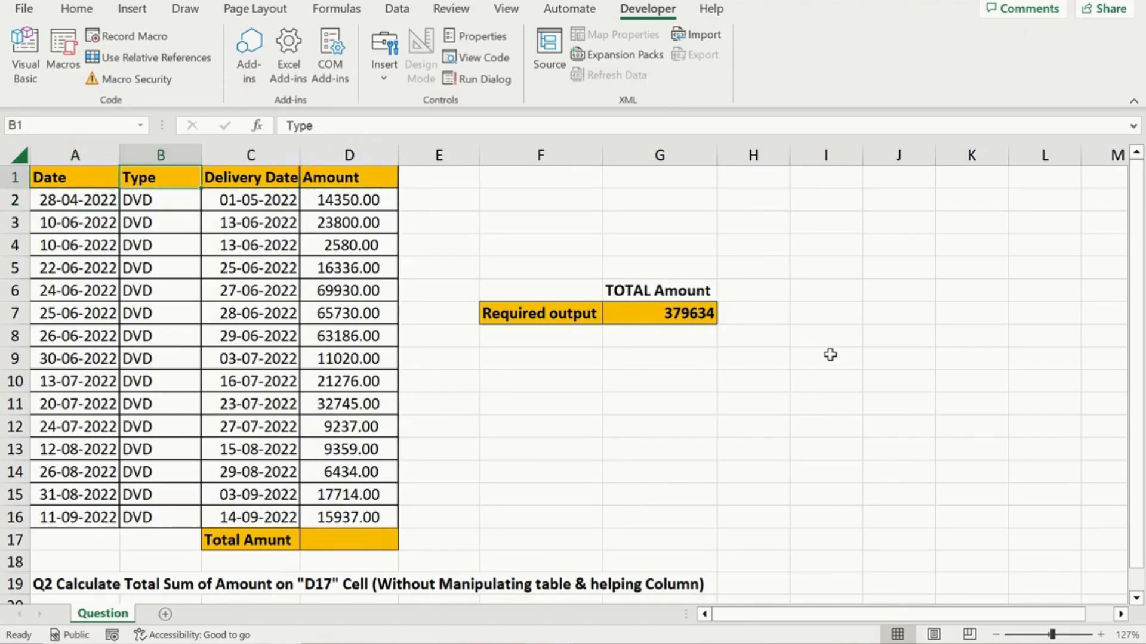
key(Right)
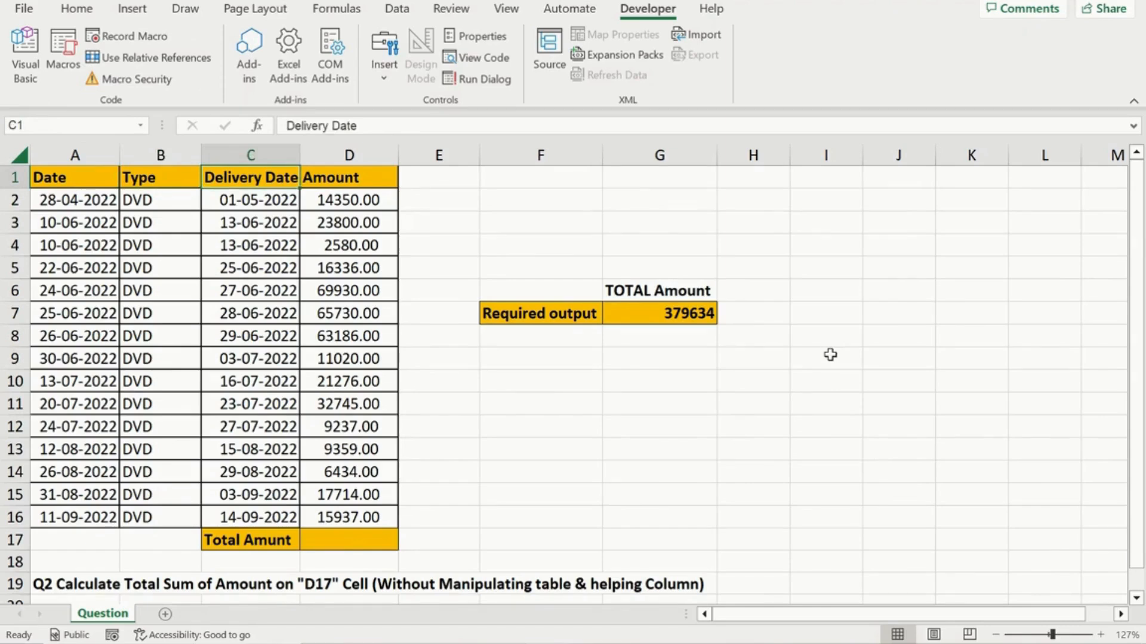
key(Right)
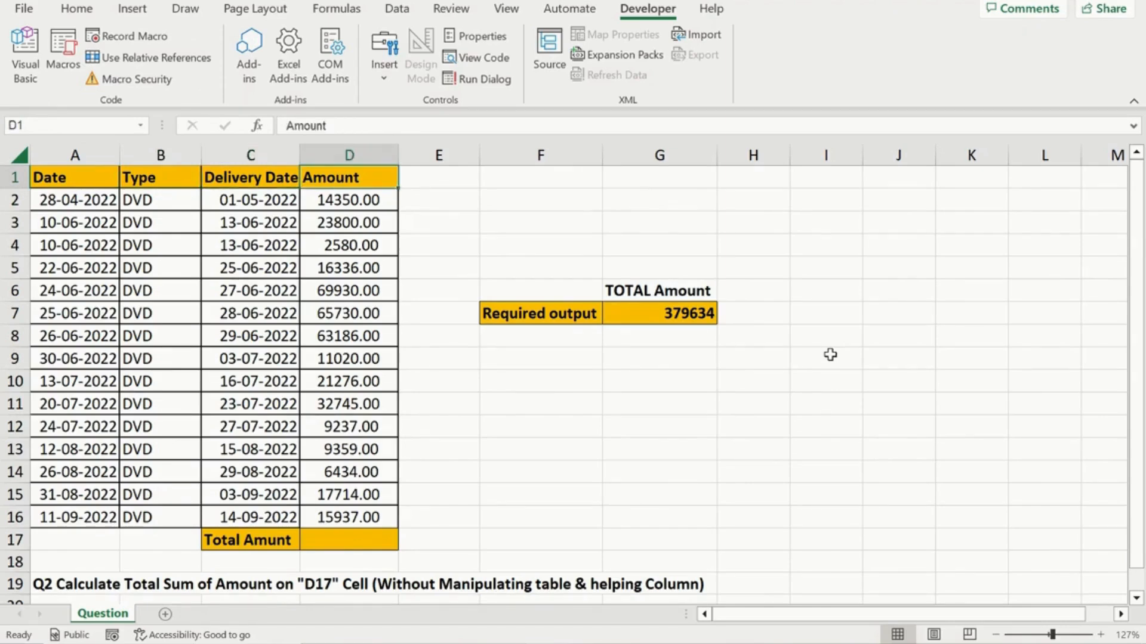
key(Down)
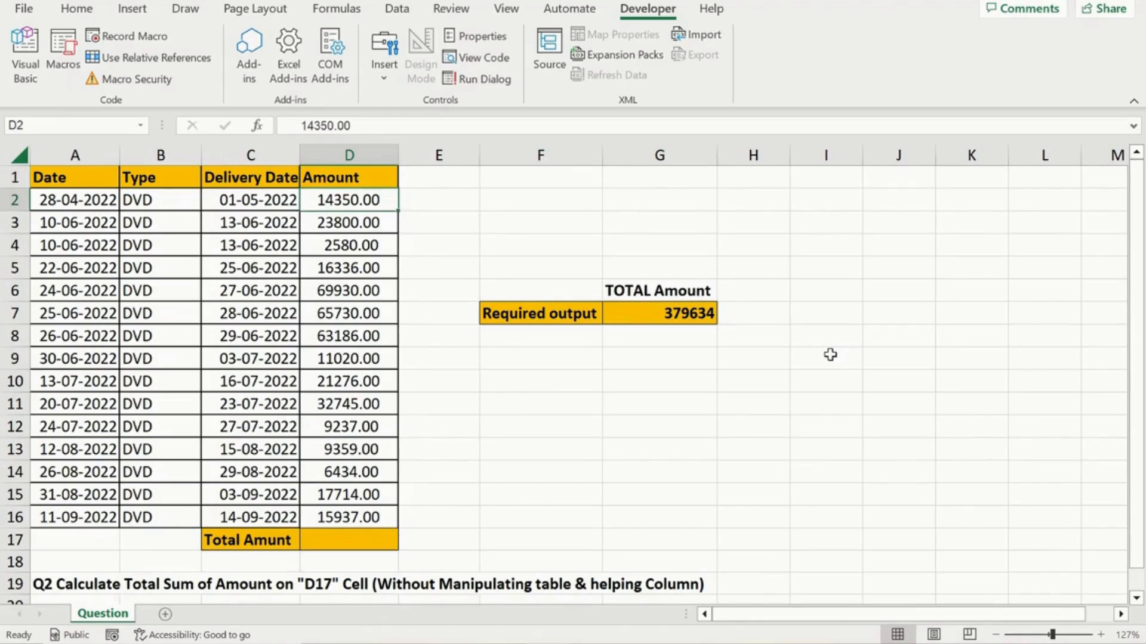
key(ctrl+shift+Down)
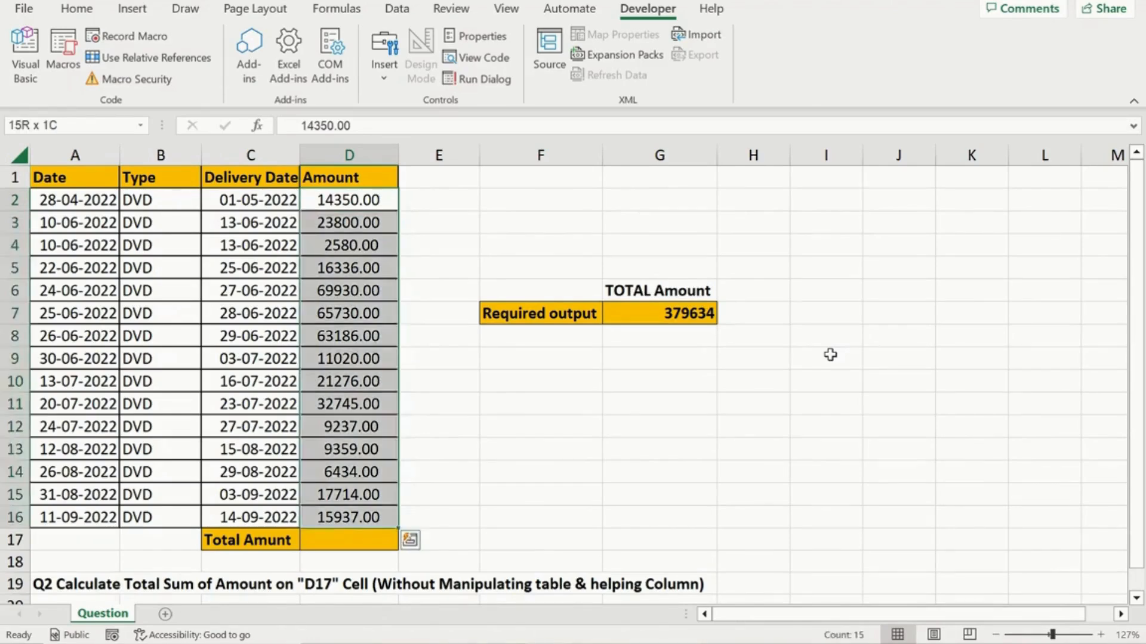
Total the Amount column in cell D17 with the formula =SUM($D$2:$D$16).
key(ctrl+Down)
key(Down)
key(Down)
key(Up)
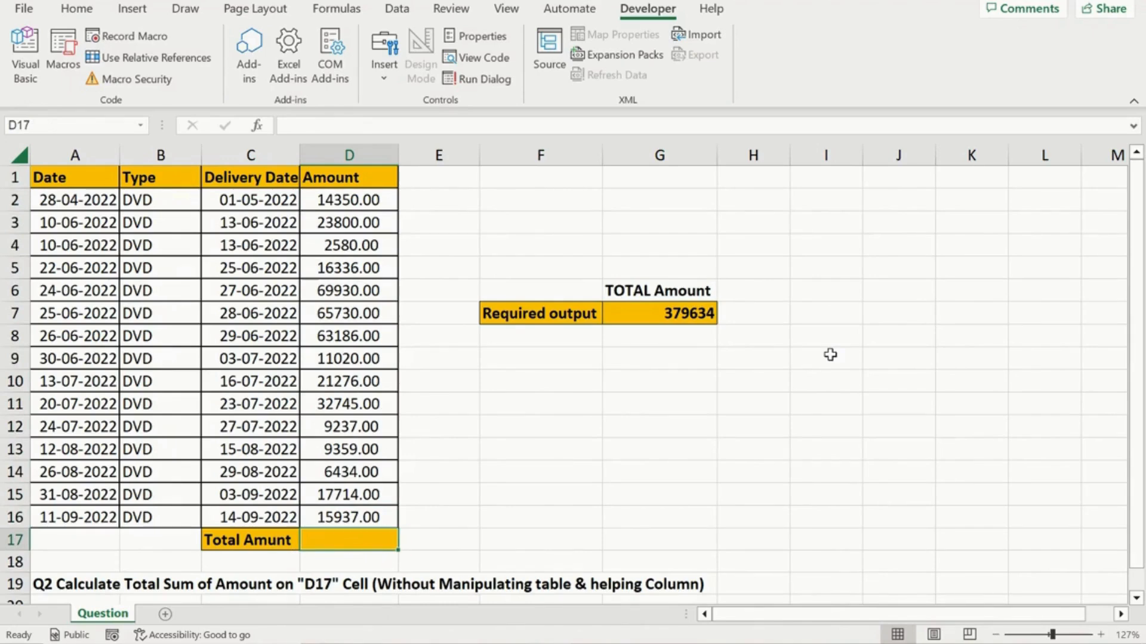
text(=)
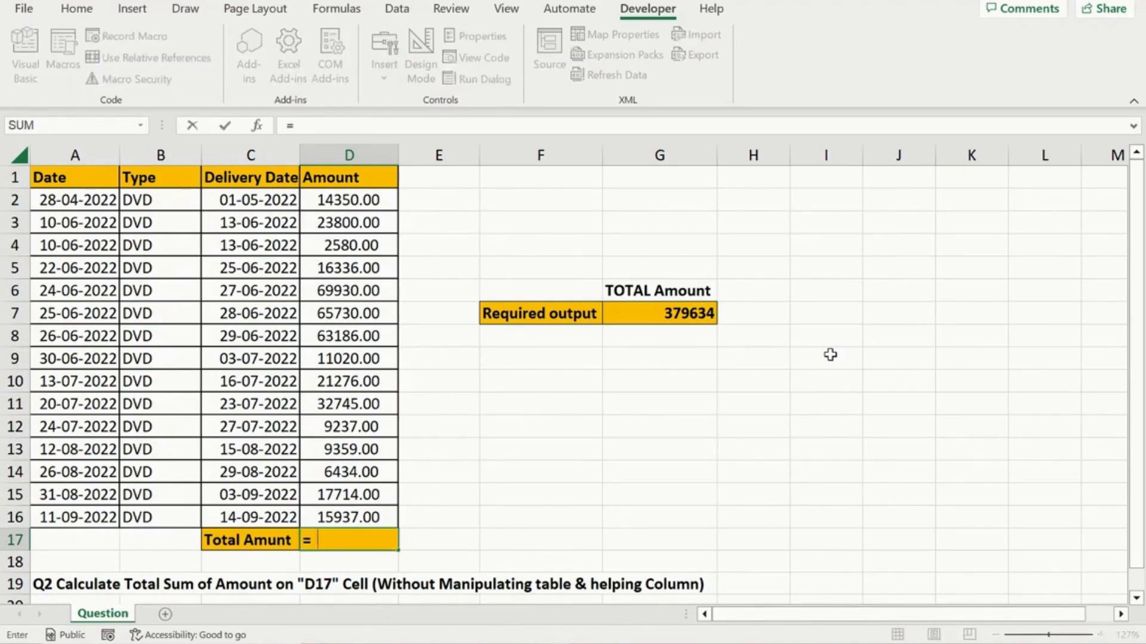
text(sum)
key(Tab)
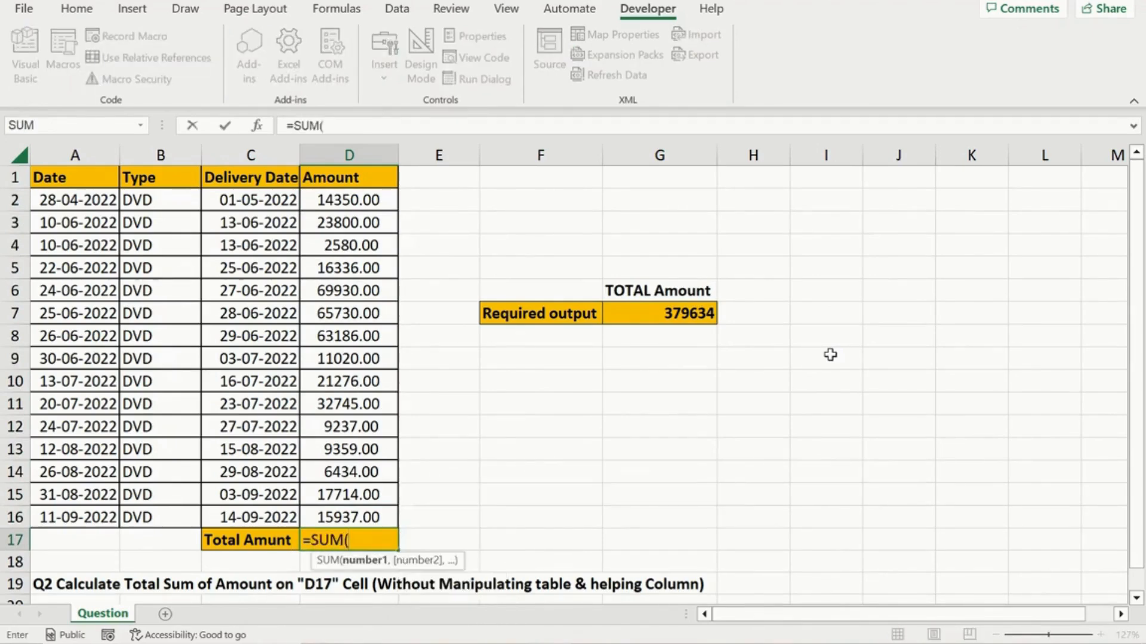
key(ctrl+Up)
key(Down)
key(ctrl+shift+Down)
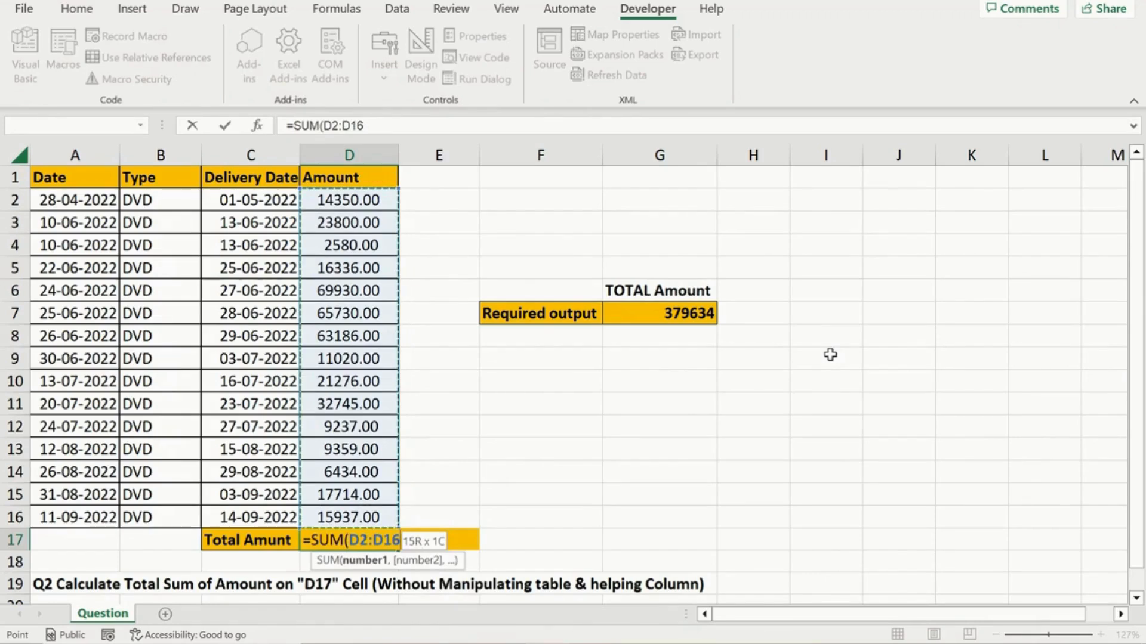
key(F4)
text())
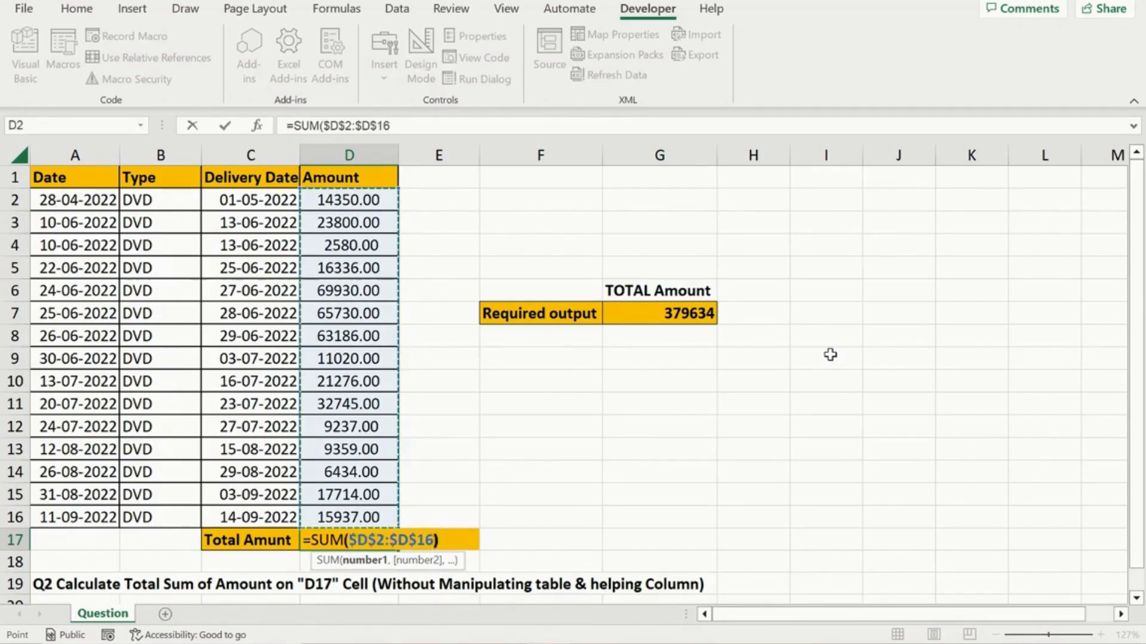
key(Return)
key(Up)
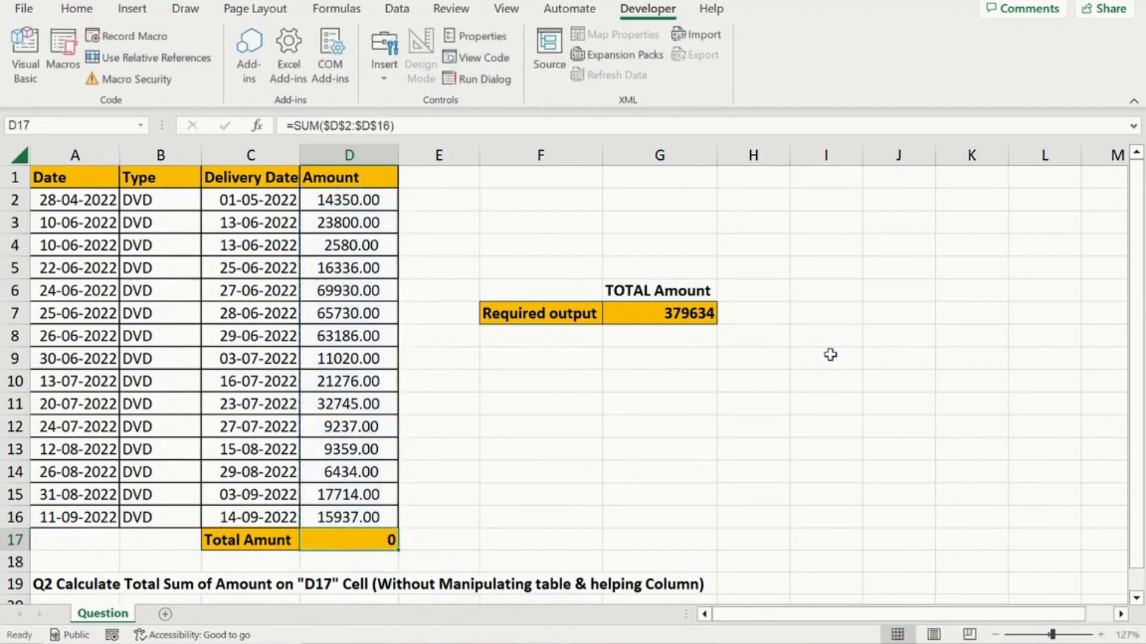
Enter an ISTEXT formula in E2 that tests whether the amount in D2 is text.
key(Up)
key(ctrl+Up)
key(Down)
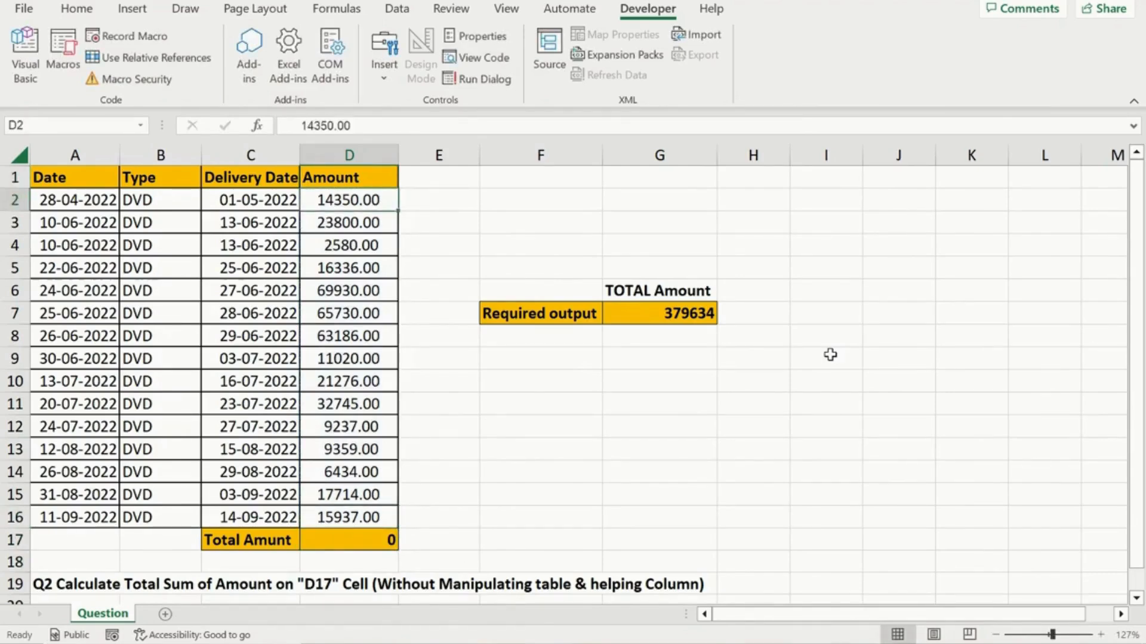
key(Right)
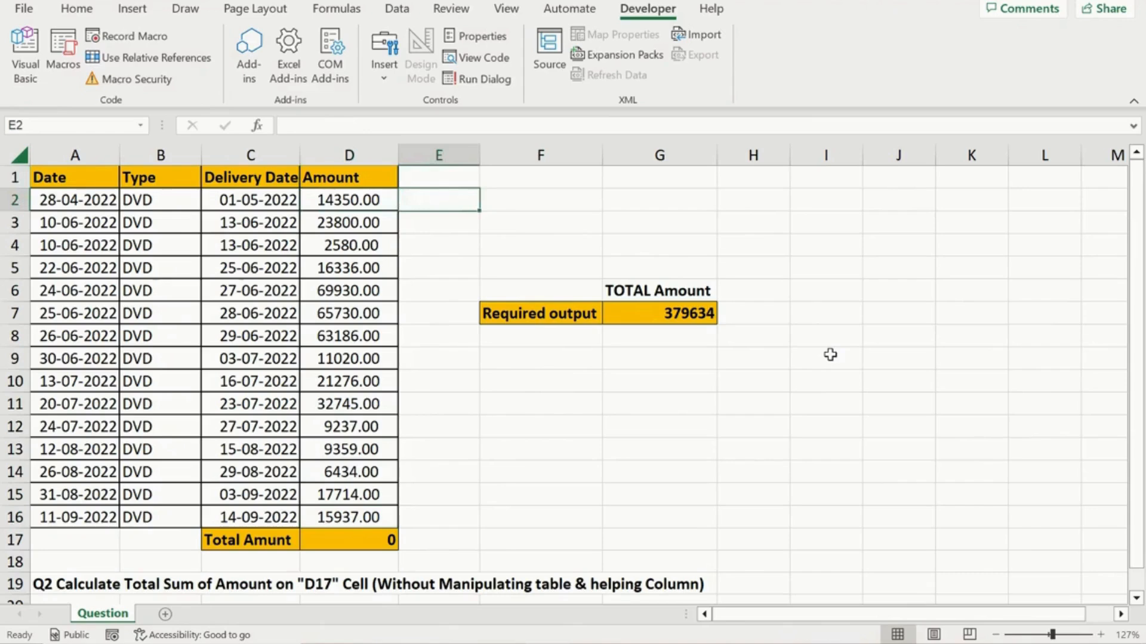
text(=)
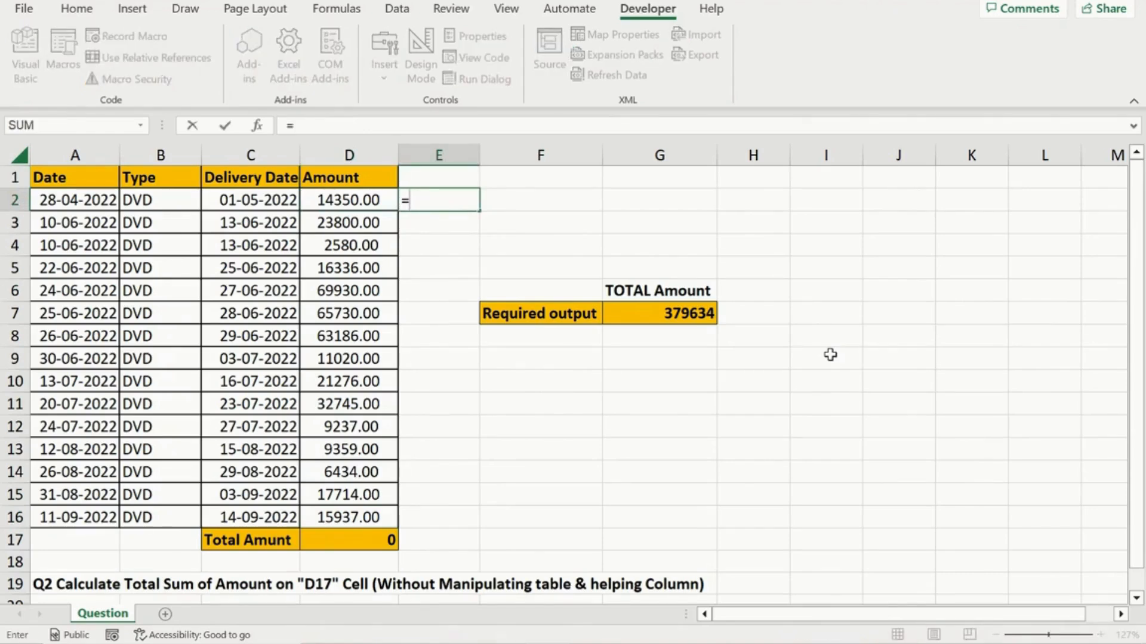
text(iste)
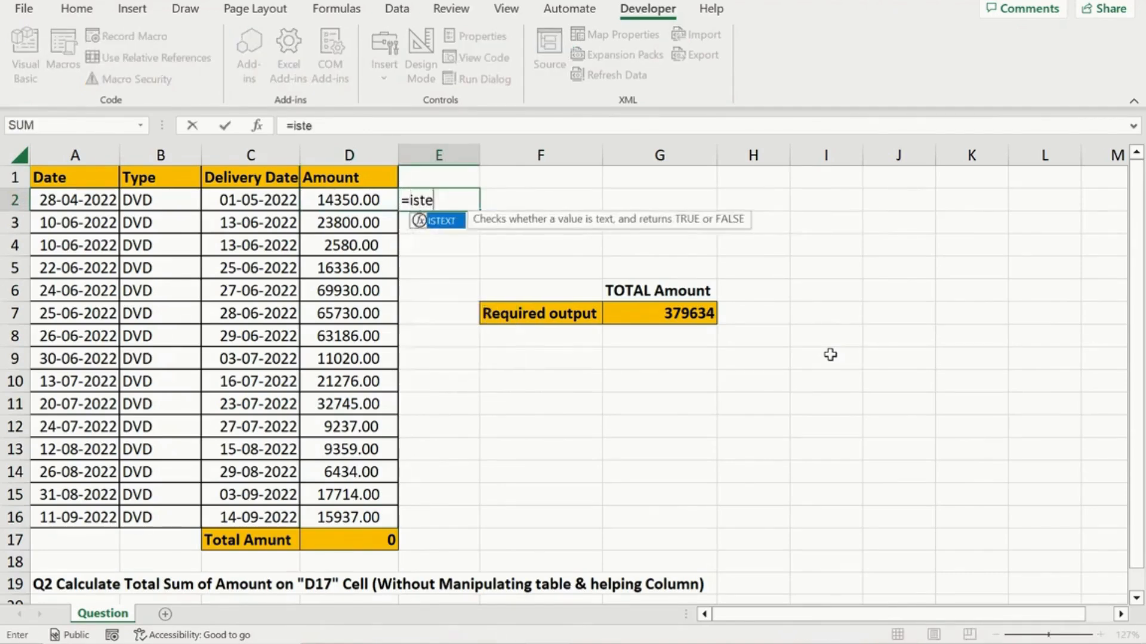
key(Tab)
key(Left)
text())
key(Return)
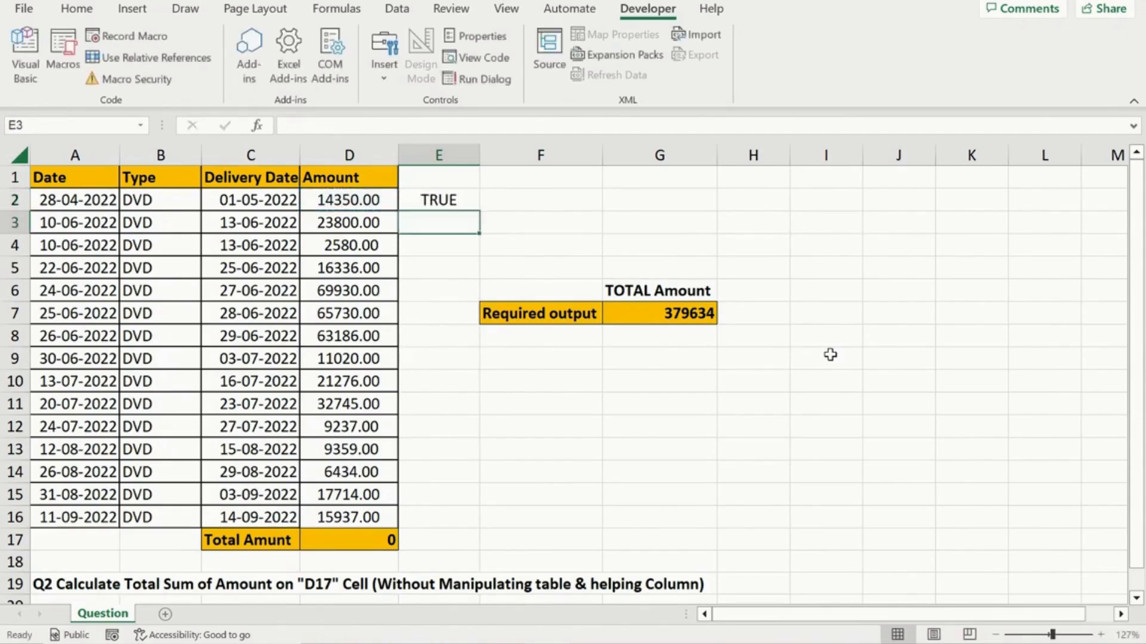
Fill the ISTEXT formula from E2 down to E16, beside every amount.
key(Up)
key(Left)
key(ctrl+Down)
key(Up)
key(Right)
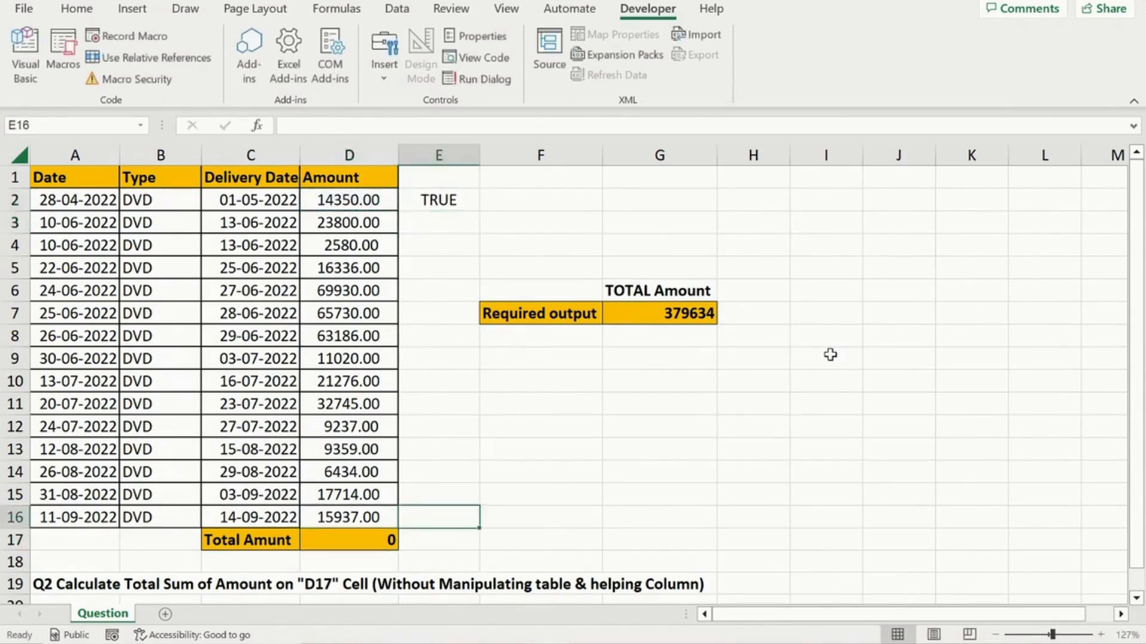
key(ctrl+shift+Up)
key(ctrl+d)
Check the ISTEXT results in column E against the amounts and the total formula in D17.
key(Left)
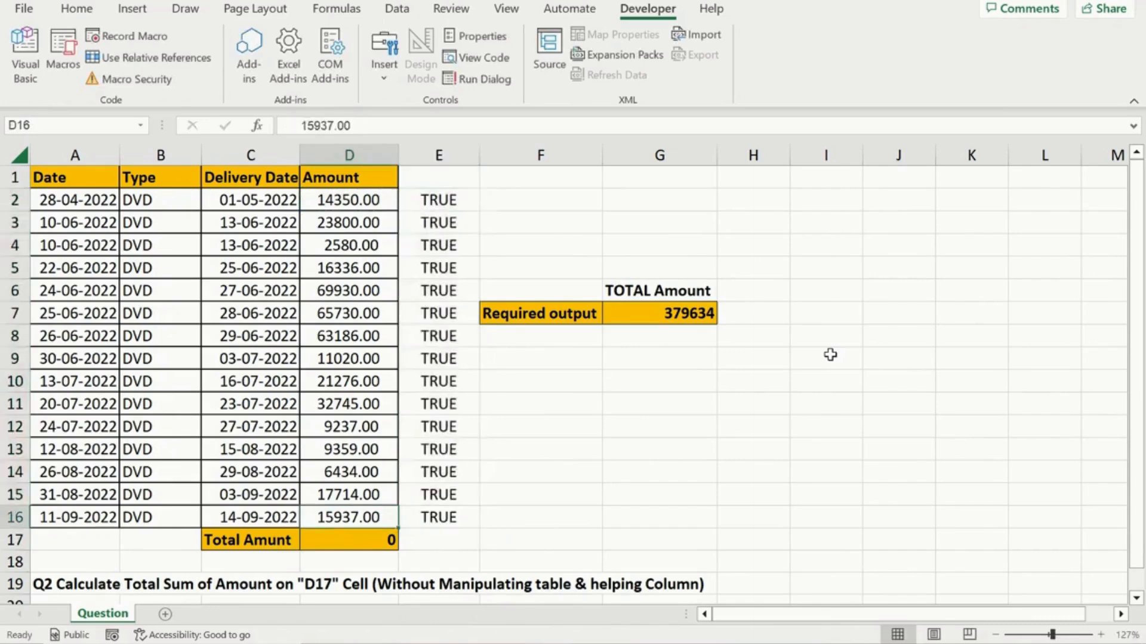
key(Right)
key(Right)
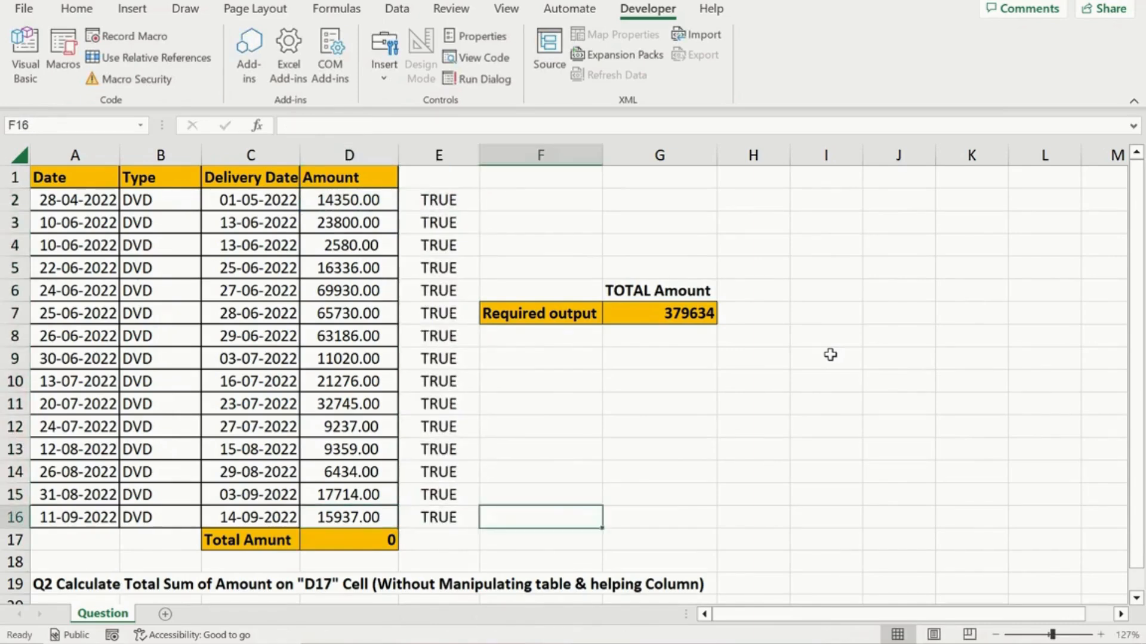
key(Left)
key(Left)
key(Down)
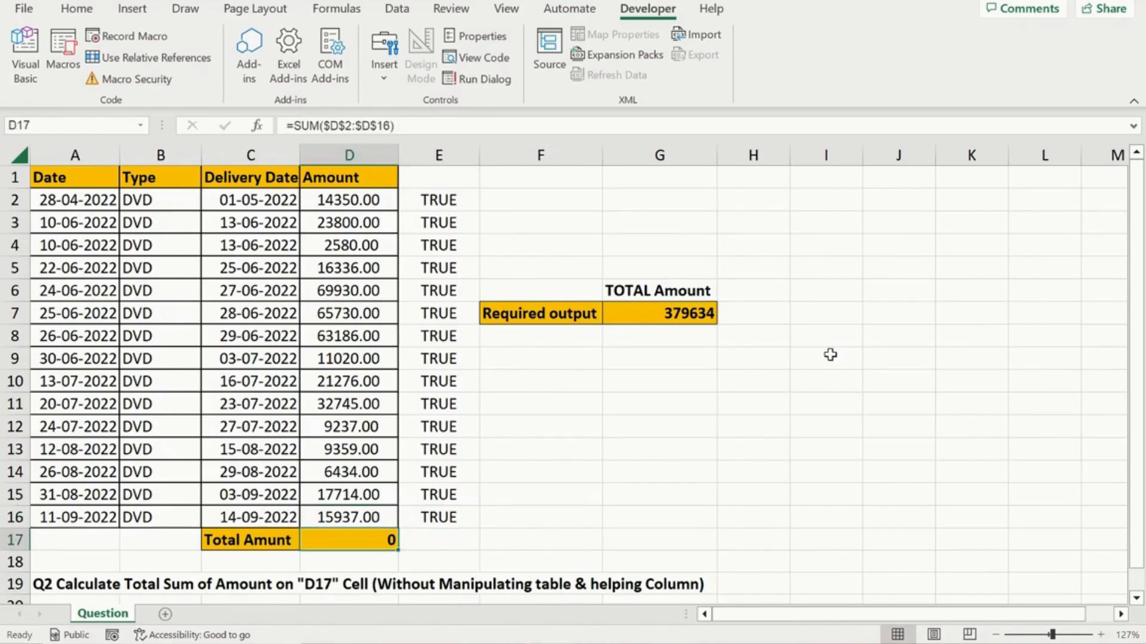
key(ctrl+Up)
key(Right)
key(Down)
key(Down)
Copy the amount in D2 and paste it into cell H2.
key(Up)
key(Left)
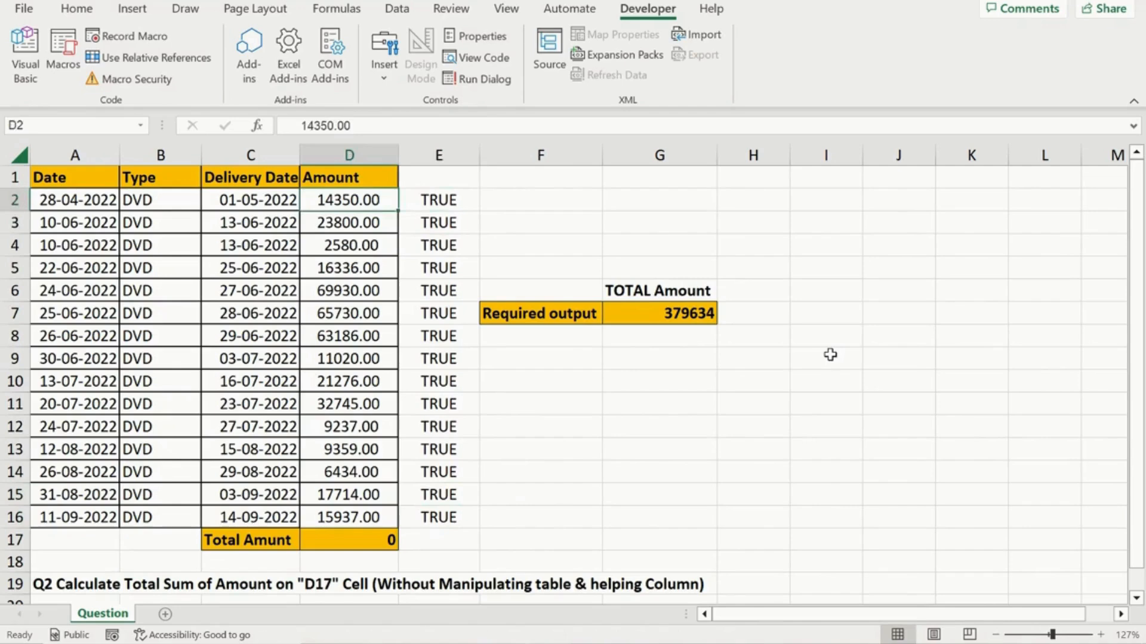
key(ctrl+c)
key(Right)
key(Right)
key(Right)
key(Right)
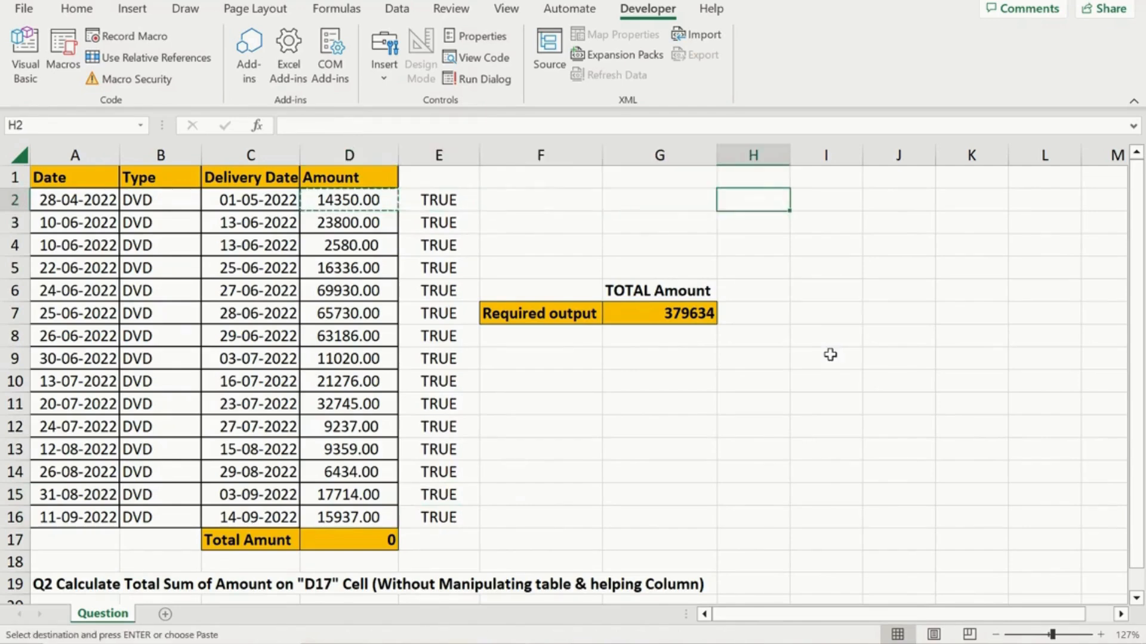
key(ctrl+v)
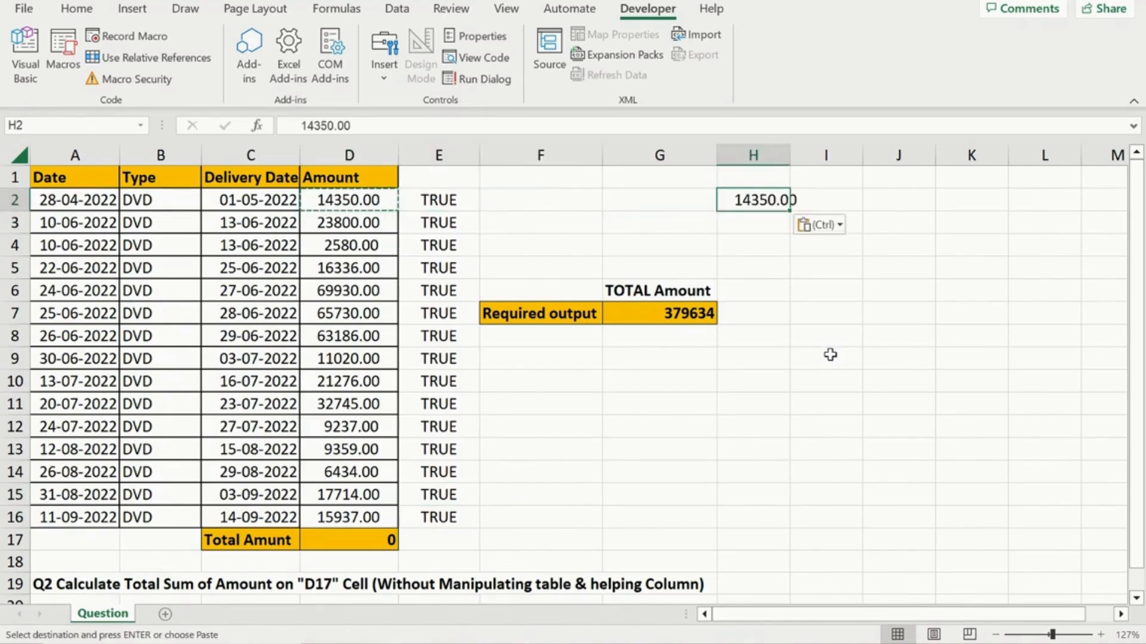
Delete the visible characters 14350.00 from the pasted copy in H2, keeping only the leading blank characters.
key(F2)
key(BackSpace)
key(BackSpace)
key(BackSpace)
key(BackSpace)
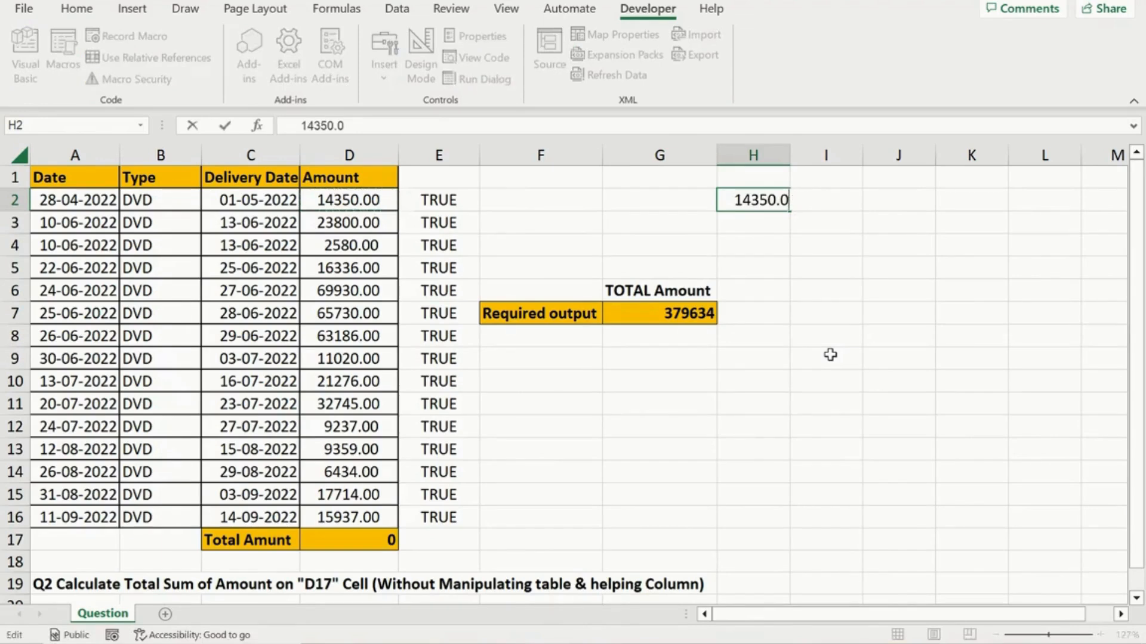
key(BackSpace)
key(BackSpace)
key(BackSpace)
key(BackSpace)
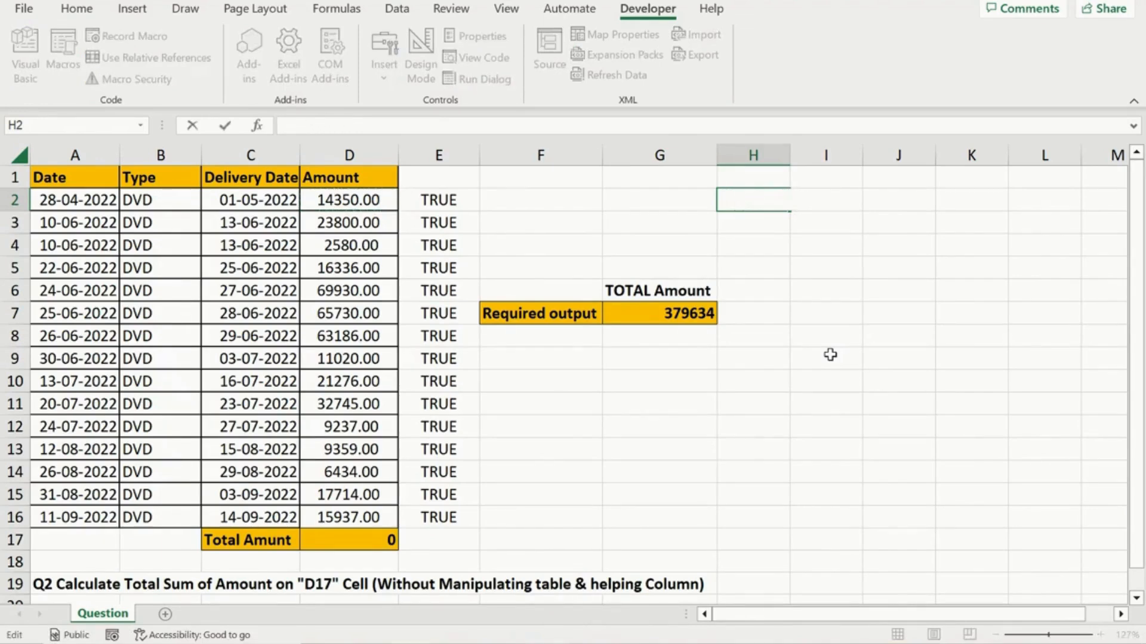
key(Return)
Enter =CODE(H2) in cell I4 to get the code of the hidden leading character.
key(Right)
key(Down)
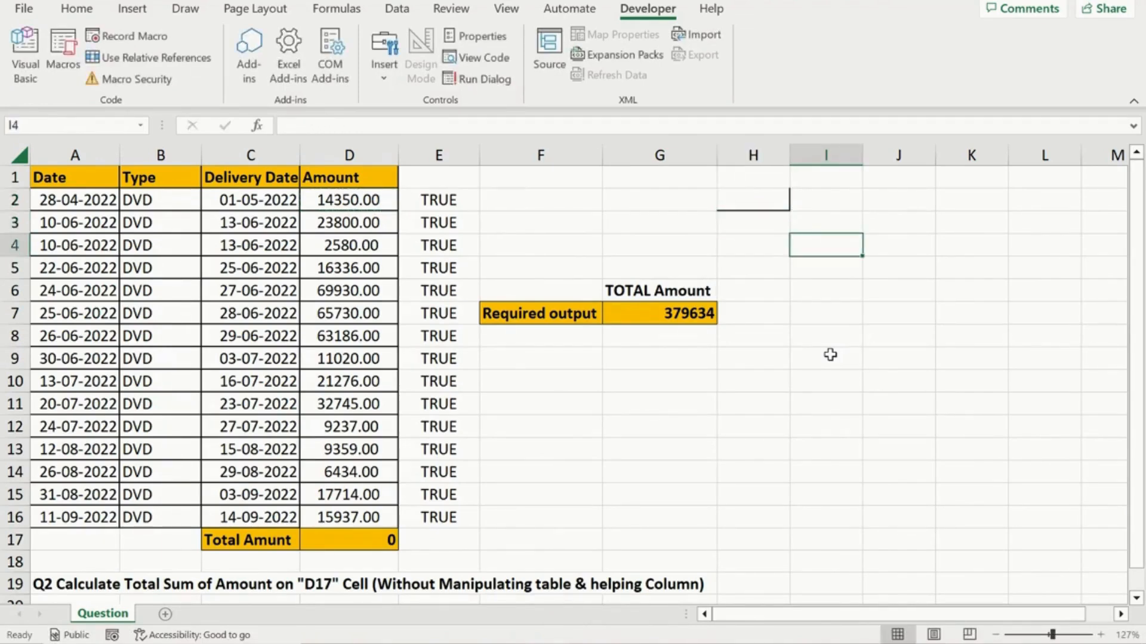
text(=cod)
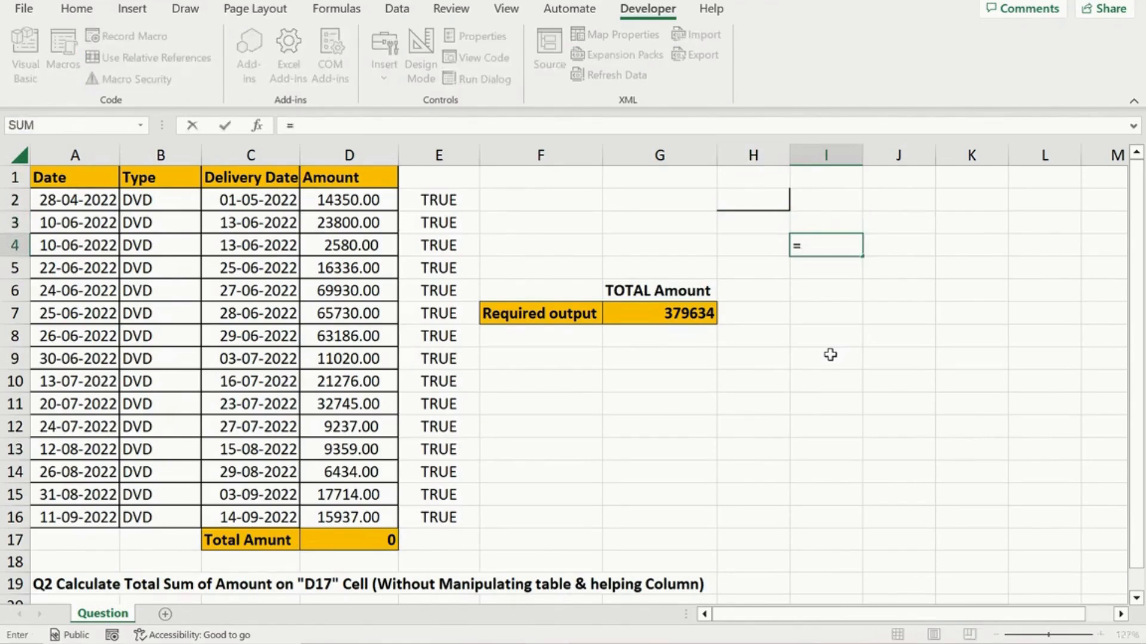
key(Tab)
key(Up)
key(Up)
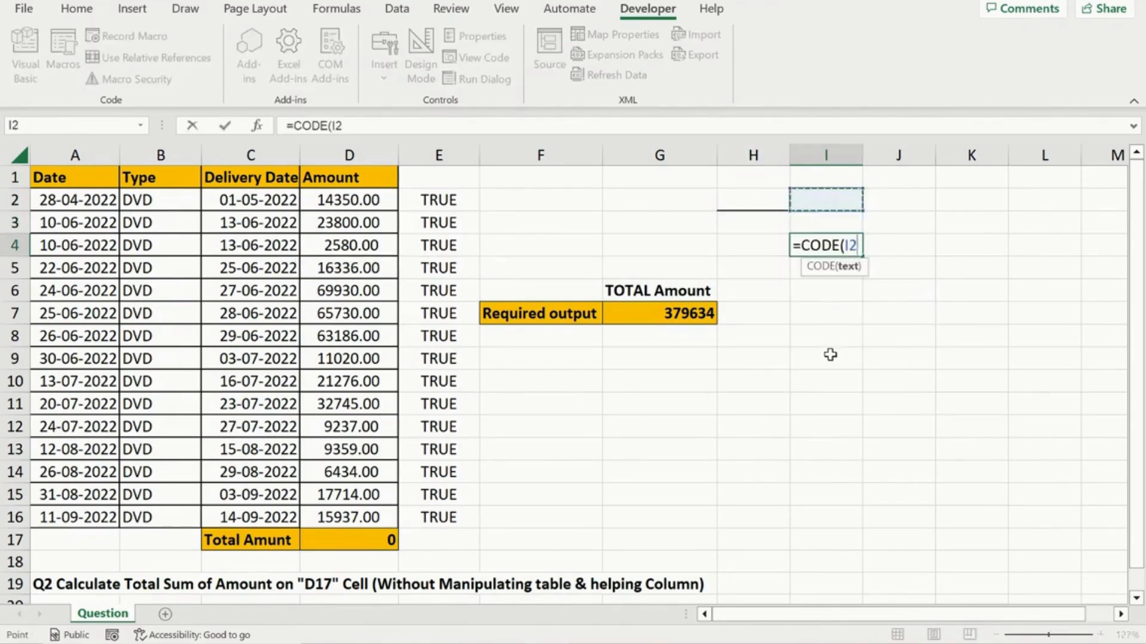
key(Left)
text())
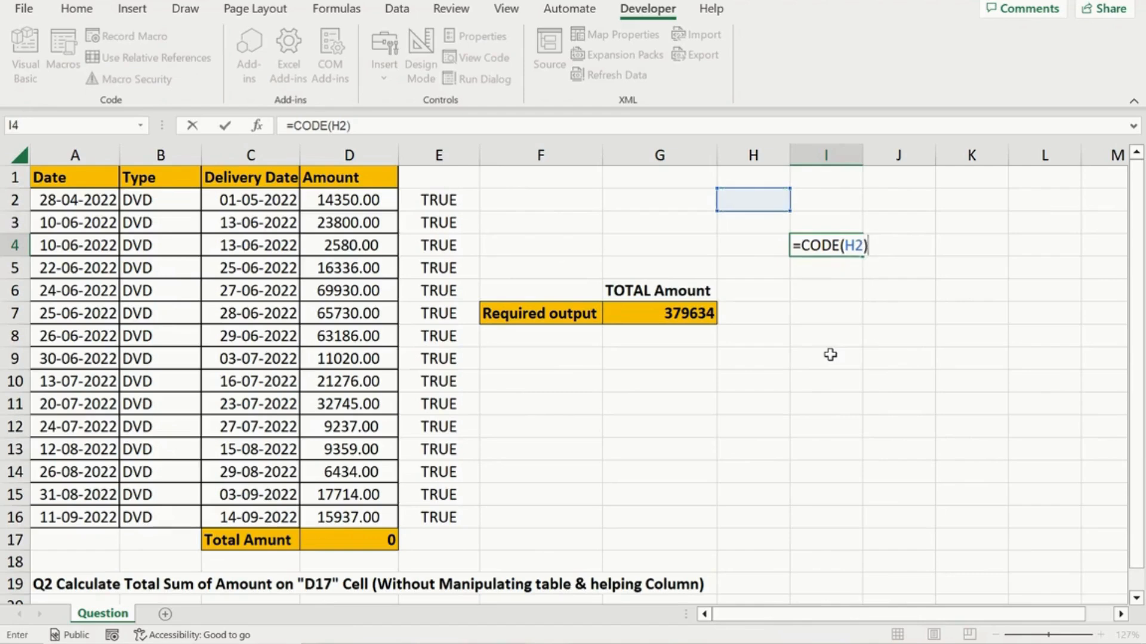
key(Return)
Compare the original amount in D2 with the CODE result in I4 and the cells around it.
key(Up)
key(Up)
key(Up)
key(Left)
key(Left)
key(Left)
key(Left)
key(Left)
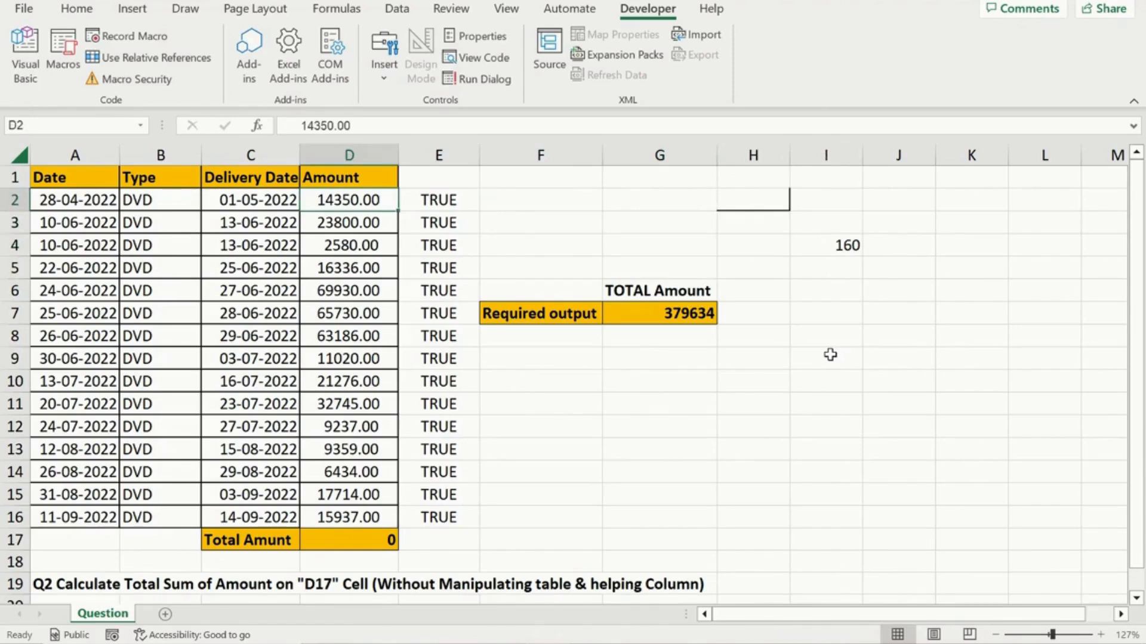
key(Right)
key(Right)
key(Right)
key(Right)
key(Right)
key(Down)
key(Down)
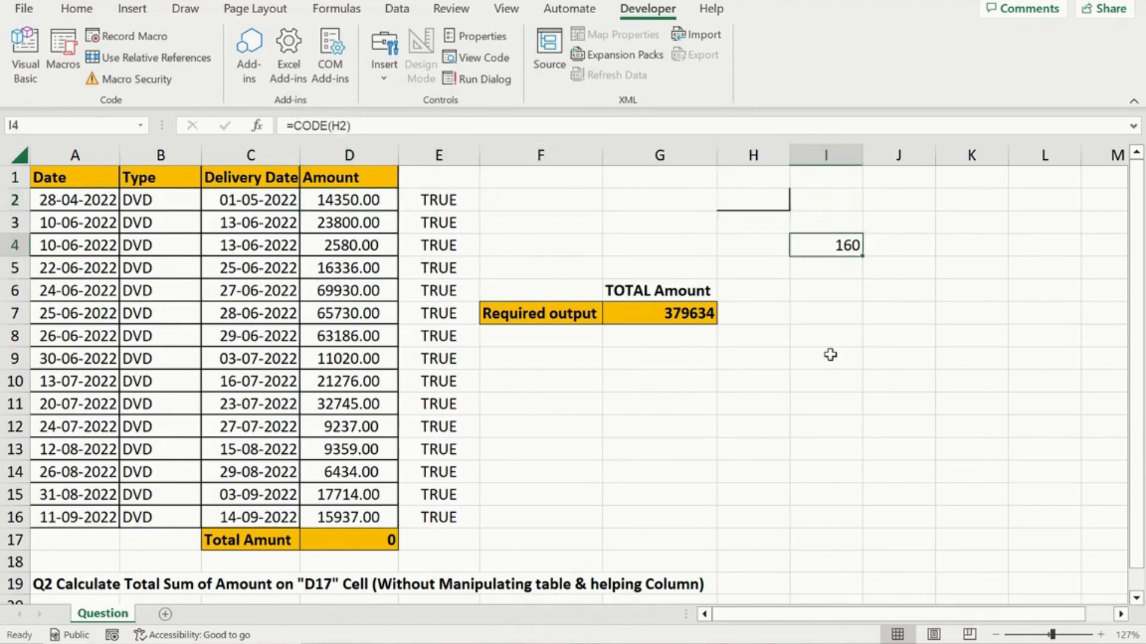
key(Up)
key(Left)
key(Left)
key(Down)
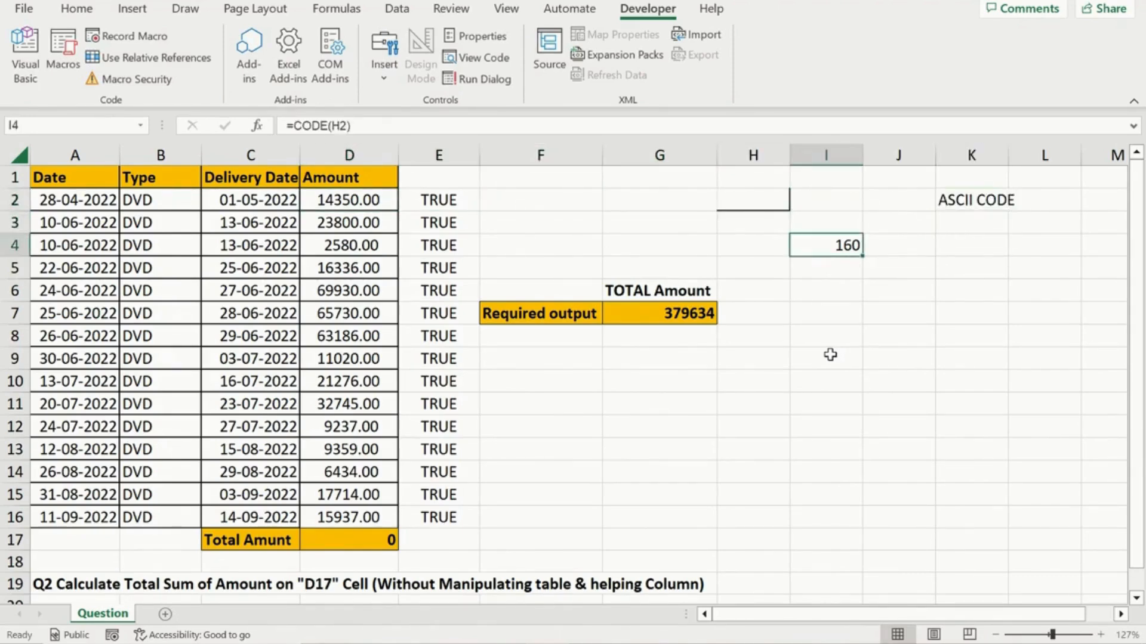
key(Up)
key(Up)
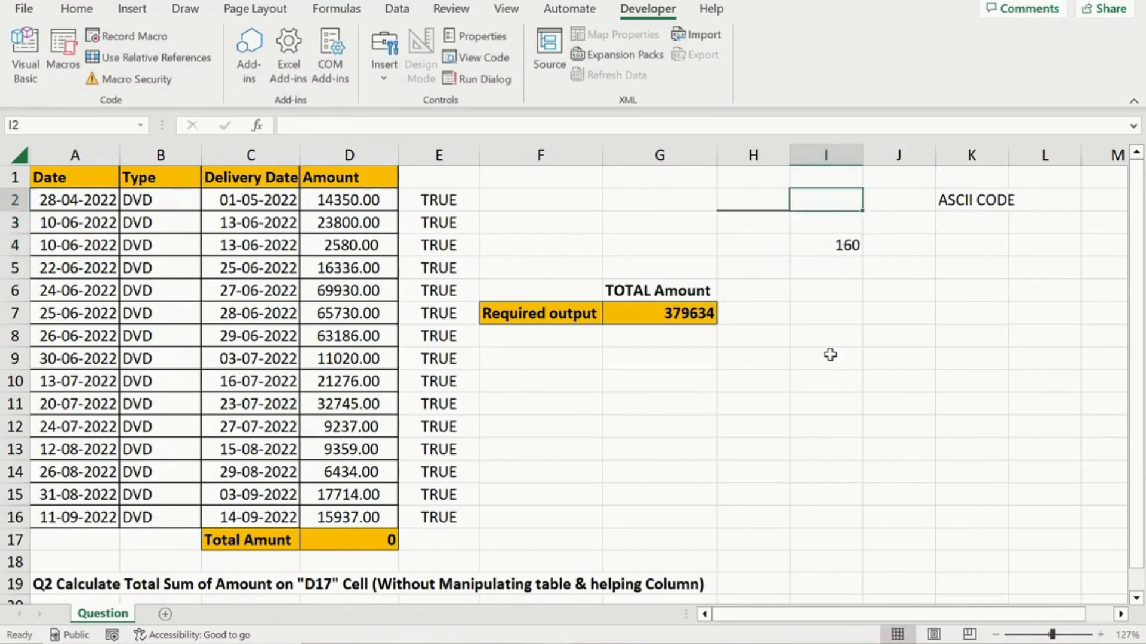
key(Down)
key(Down)
key(Down)
key(Up)
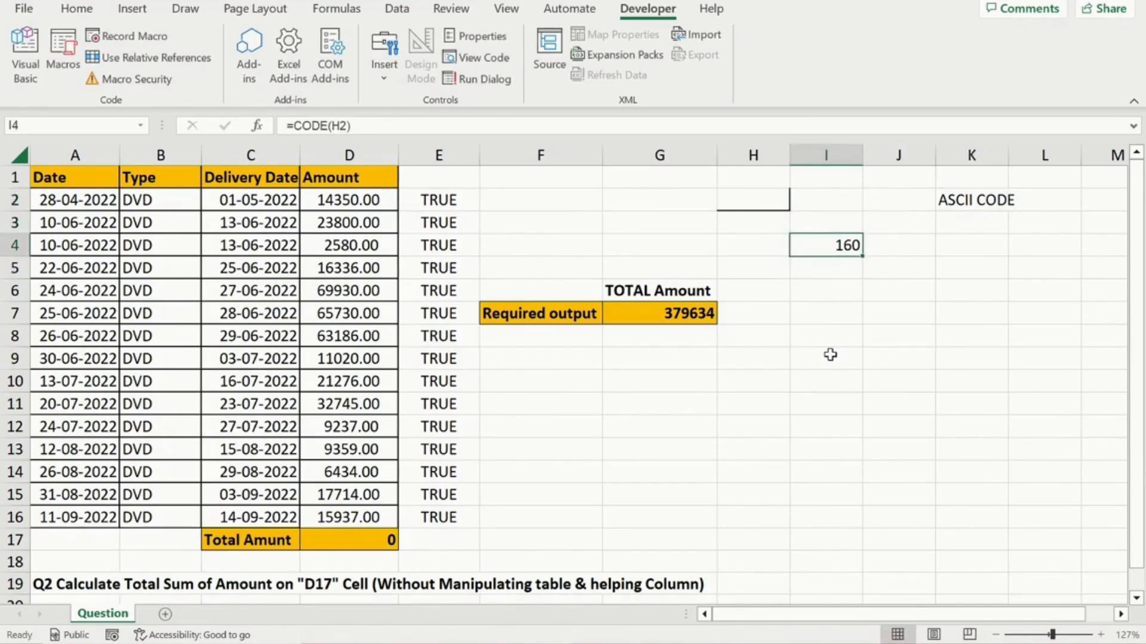
key(Down)
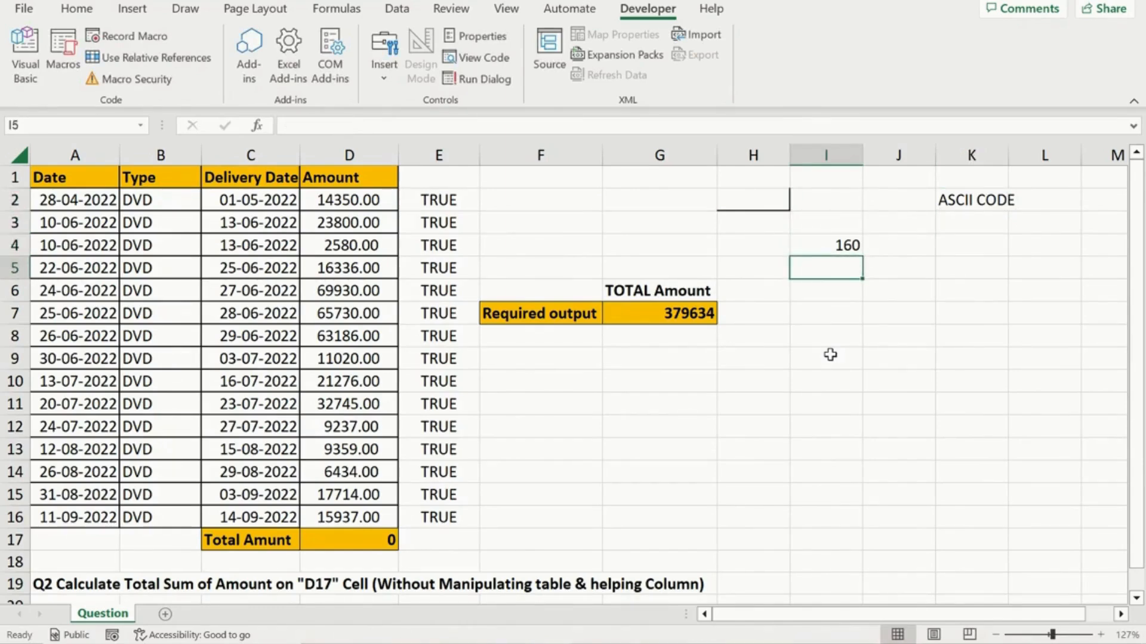
Enter =CHAR(I4) in cell I5 to turn the code back into its character.
text(=CH)
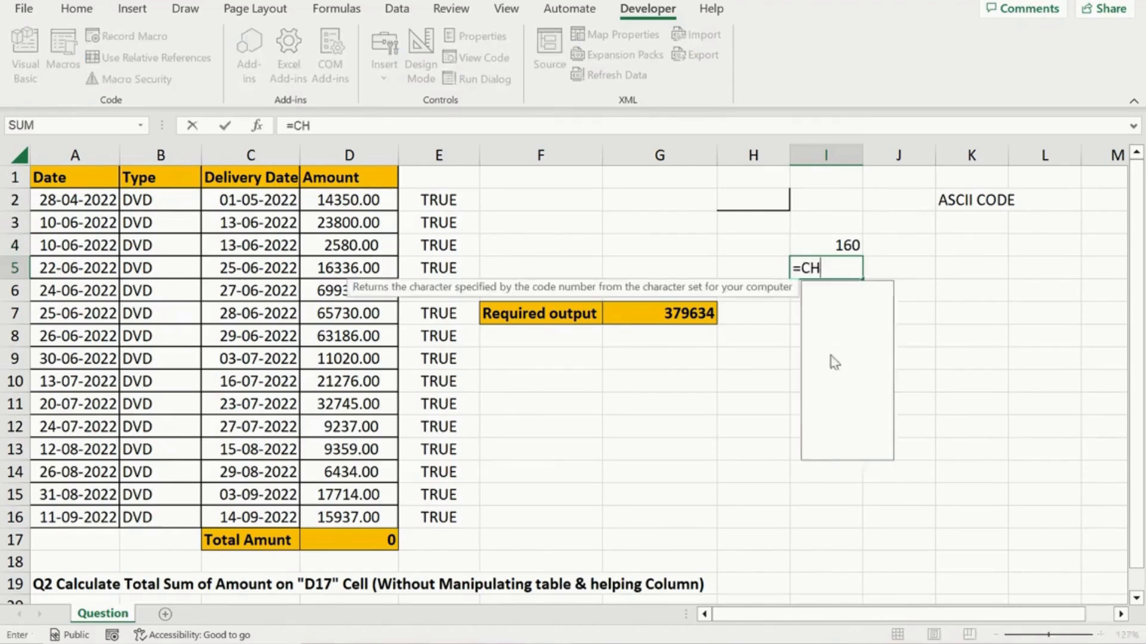
text(AR()
key(Up)
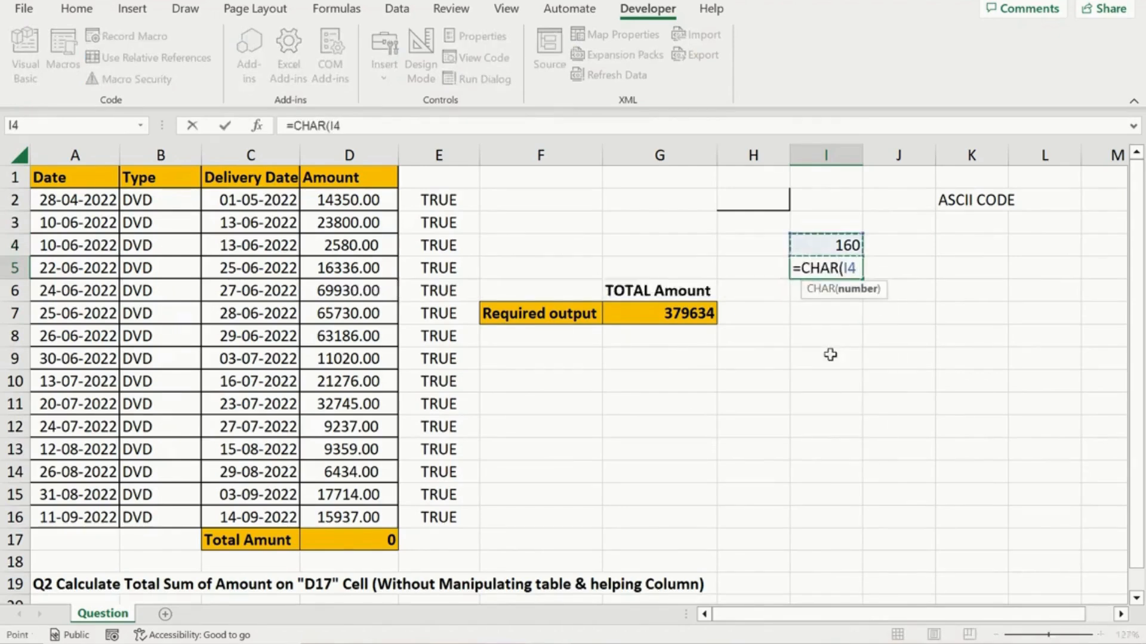
text())
key(Return)
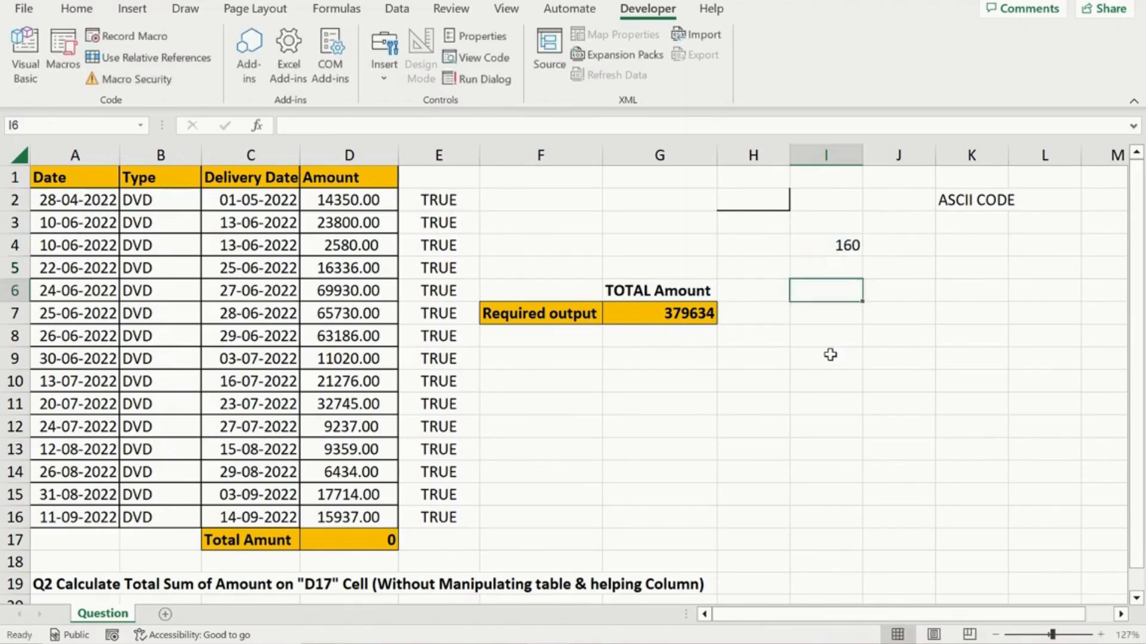
key(Up)
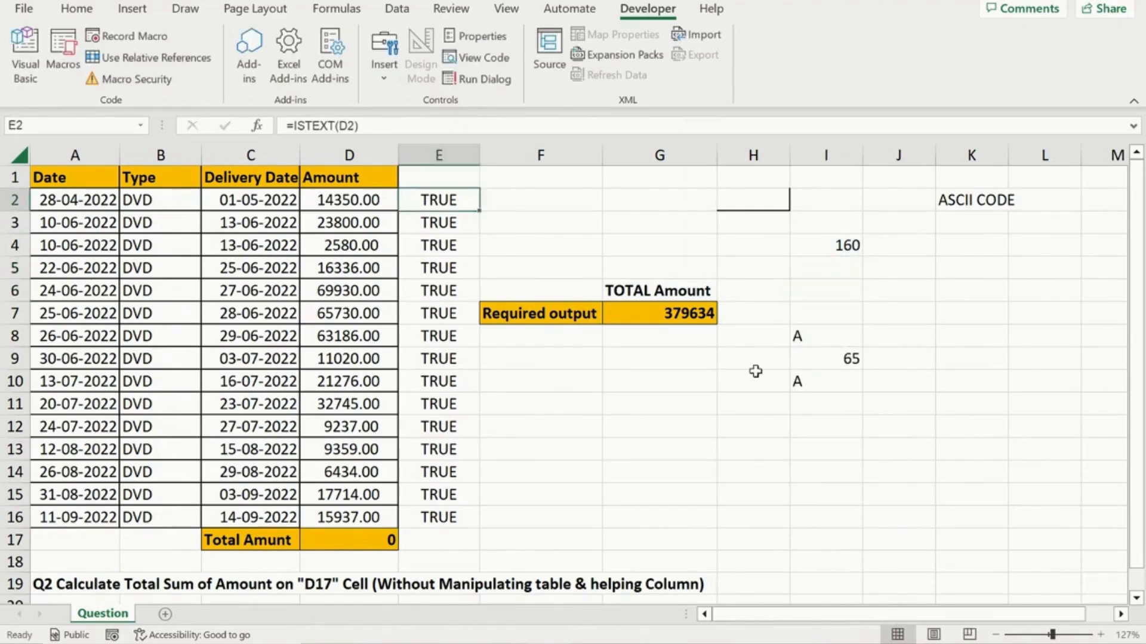
Enter the function names CHAR in cell I12 and CODE in cell I13 as notes.
key(Left)
key(Down)
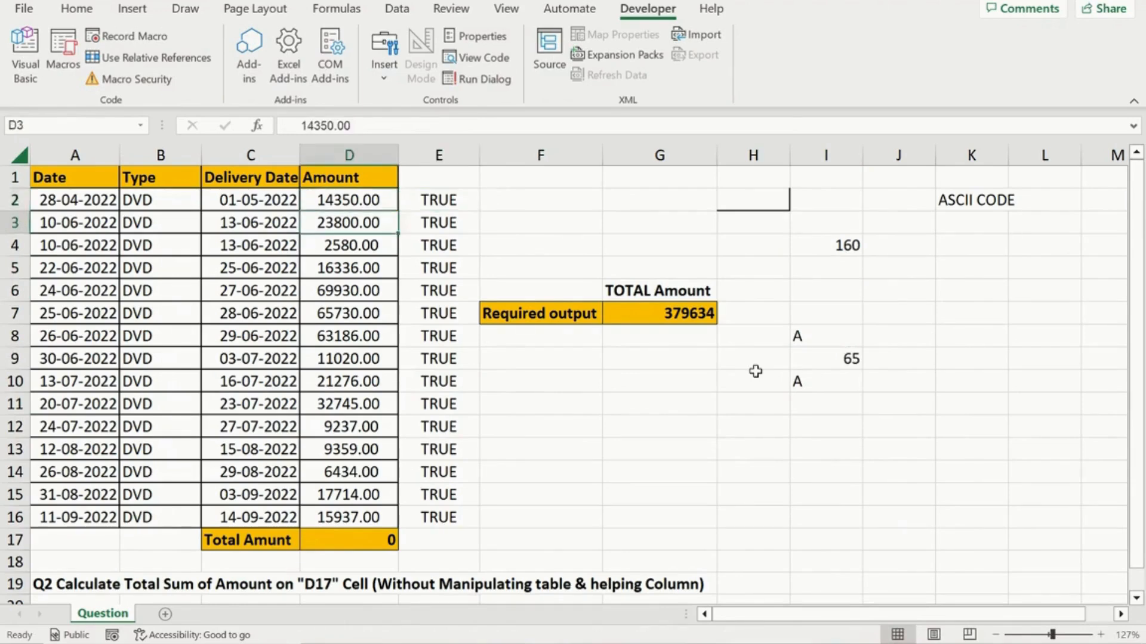
key(ctrl+Down)
key(Up)
key(Right)
key(Right)
key(Right)
key(Right)
key(Right)
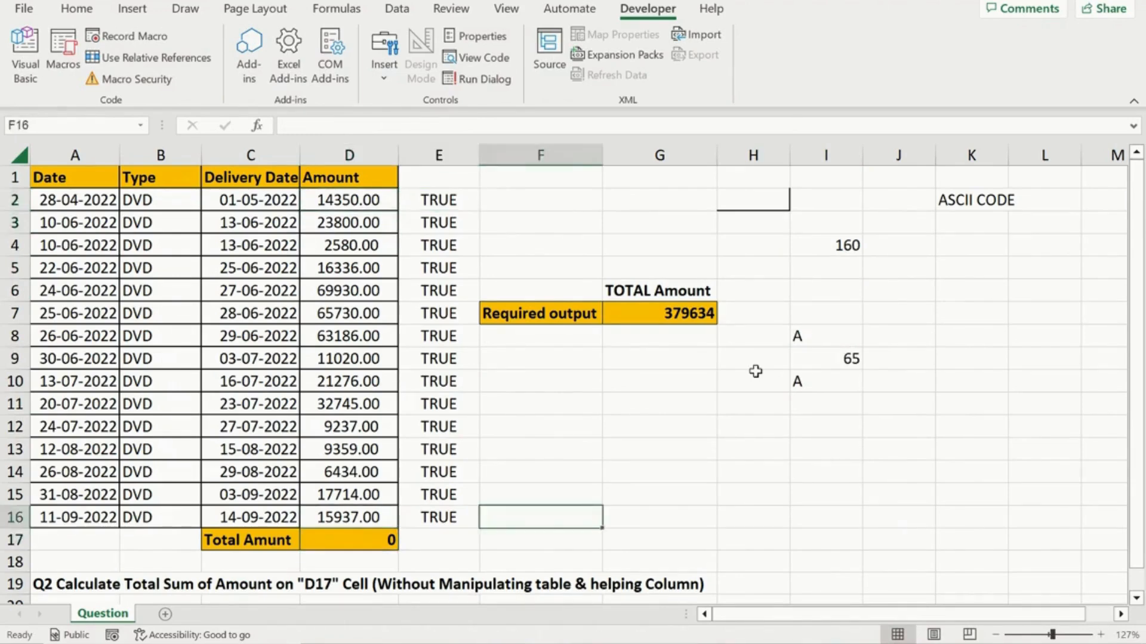
key(Up)
key(Up)
key(Up)
key(Up)
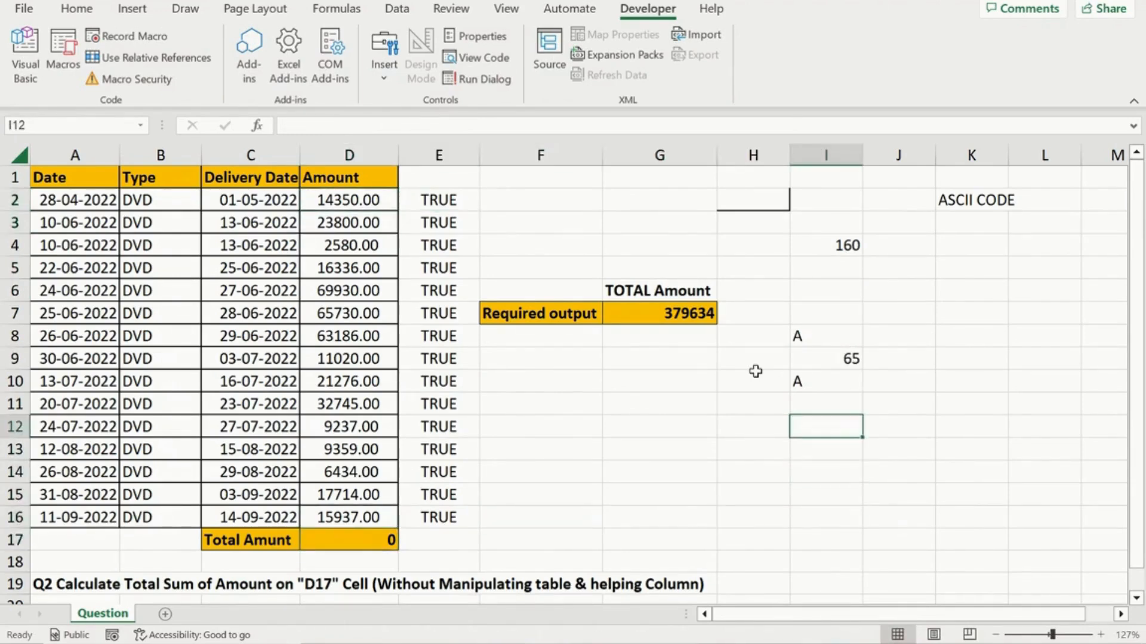
text(CHAR)
key(Return)
text(COD)
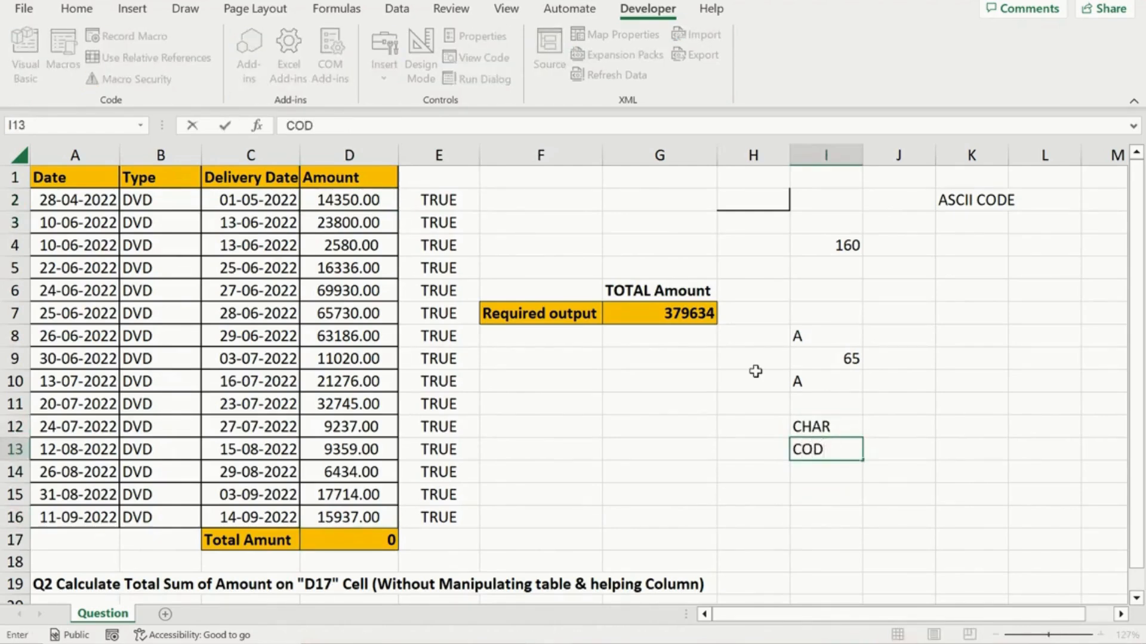
text(E)
key(Return)
Clear the ISTEXT formulas from E2:E16.
key(Left)
key(Left)
key(Left)
key(Left)
key(ctrl+Up)
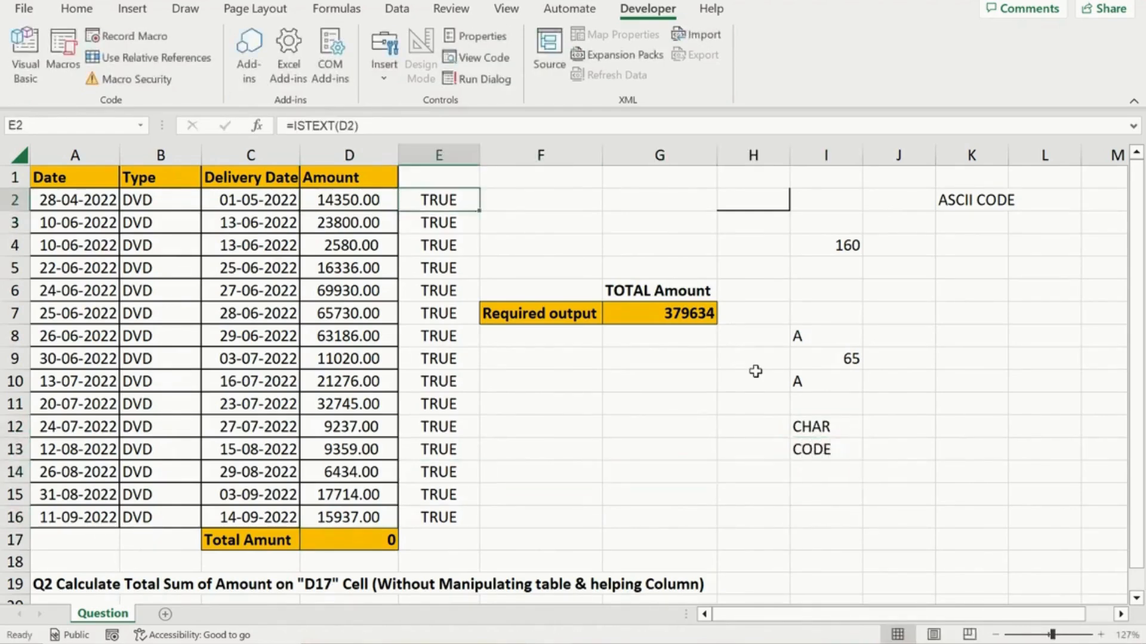
key(ctrl+shift+Down)
key(Delete)
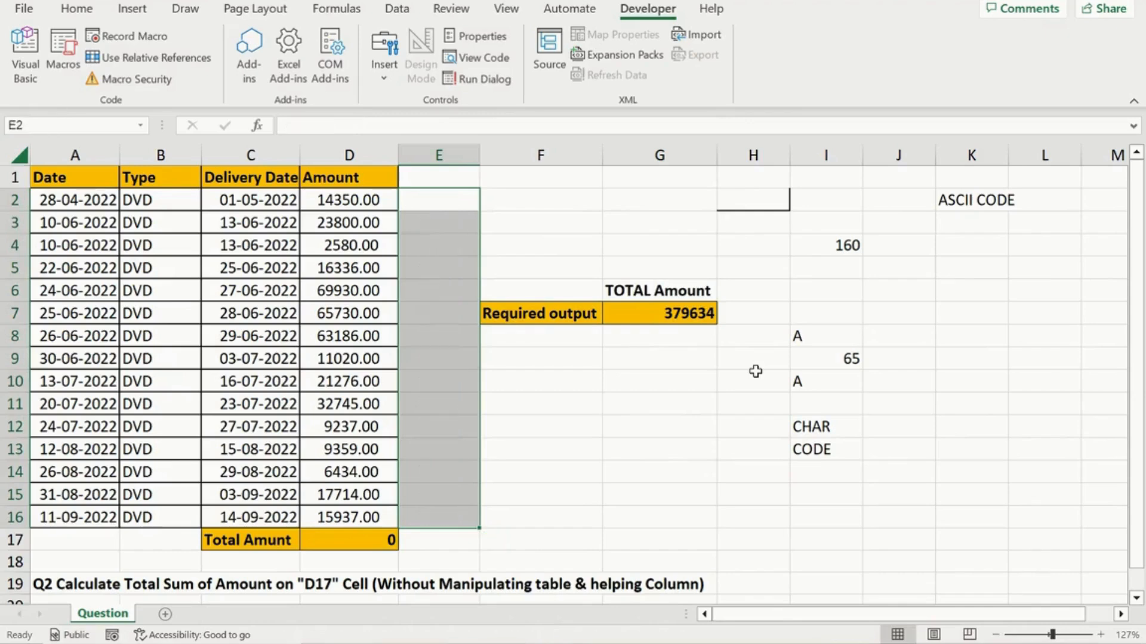
Enter =SUBSTITUTE(D2,CHAR(160),"") in cell E2 to strip the hidden characters from the first amount.
key(Up)
key(Down)
text(=)
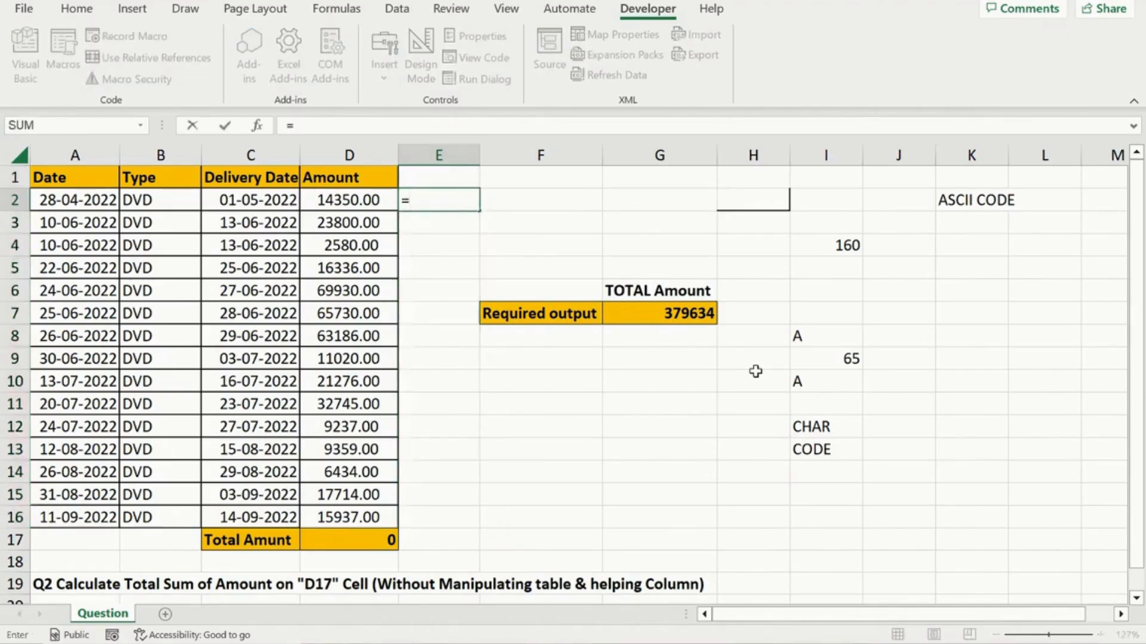
text(SUB)
key(Tab)
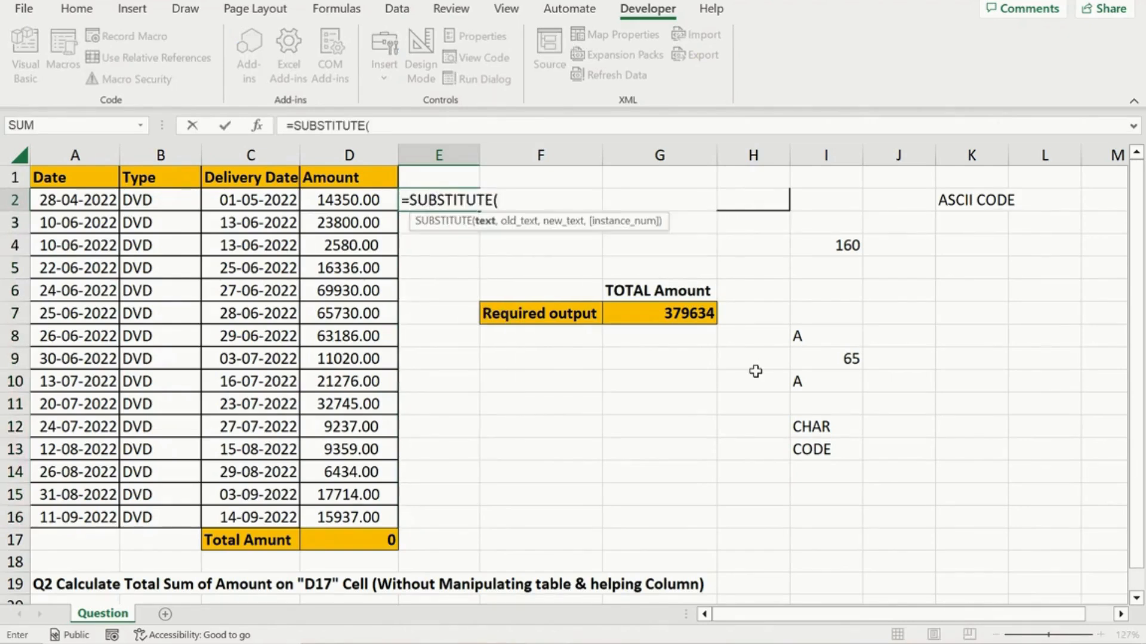
key(Left)
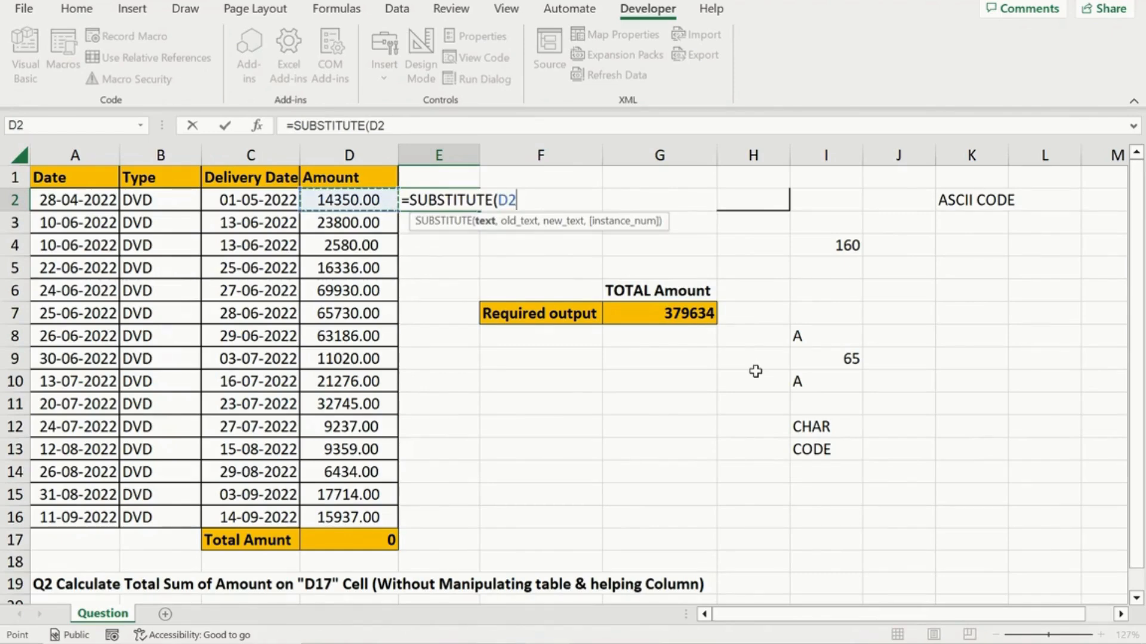
text(,)
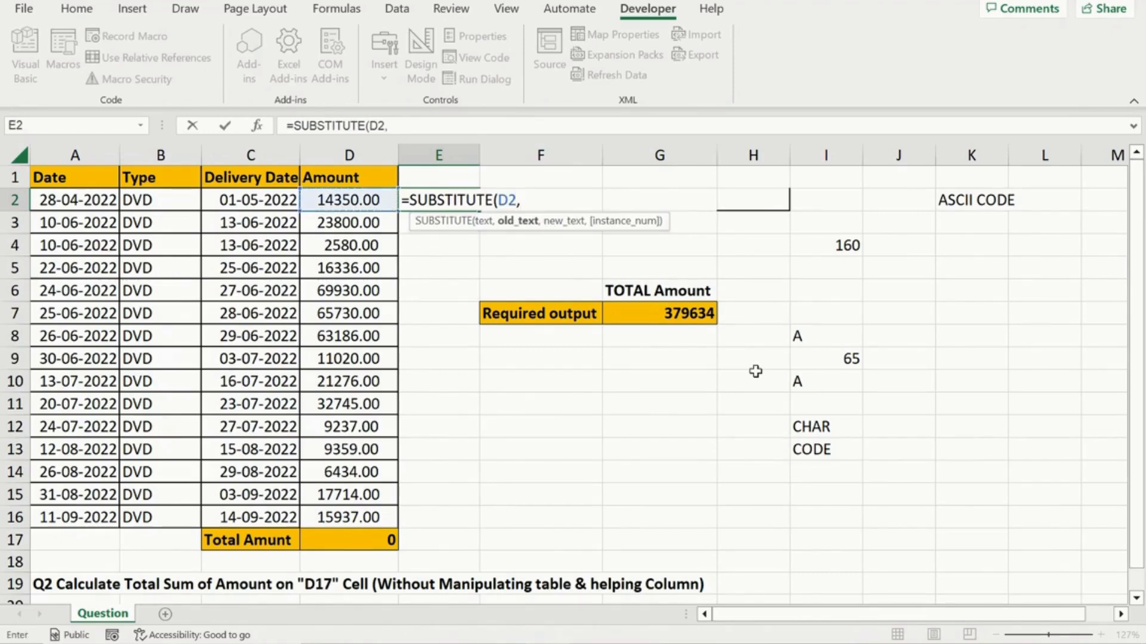
text(CHAR)
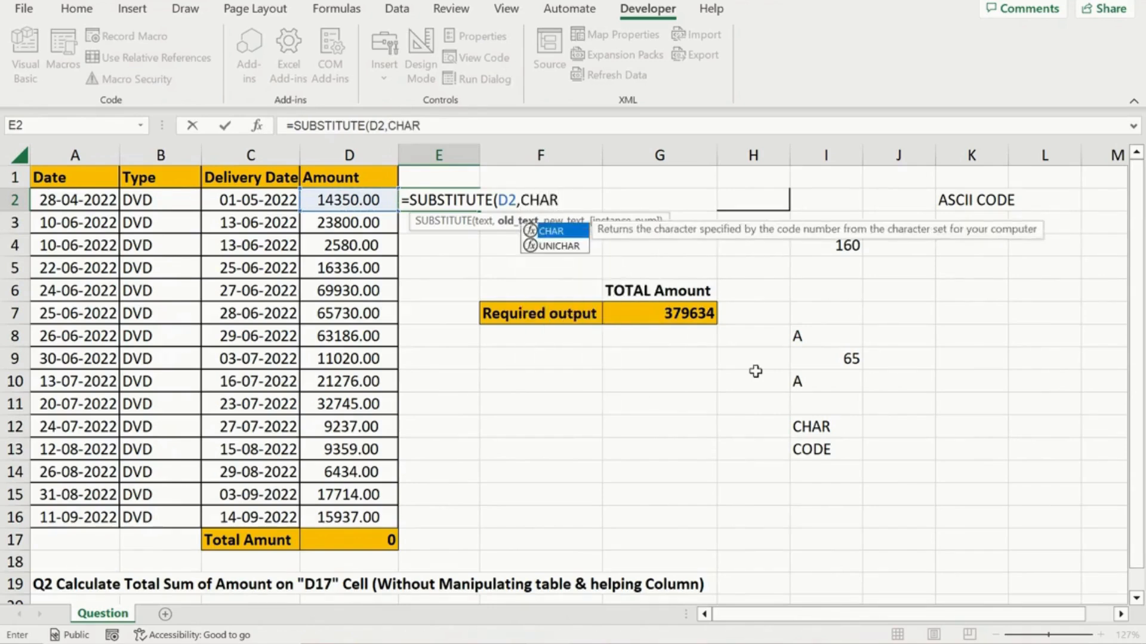
text(()
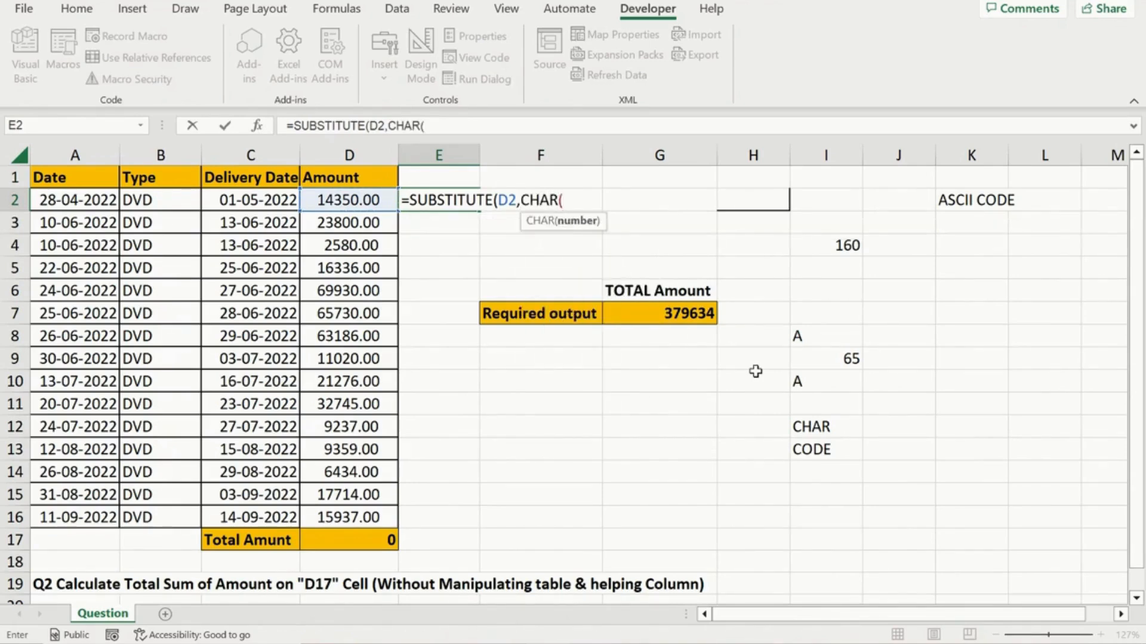
text(160))
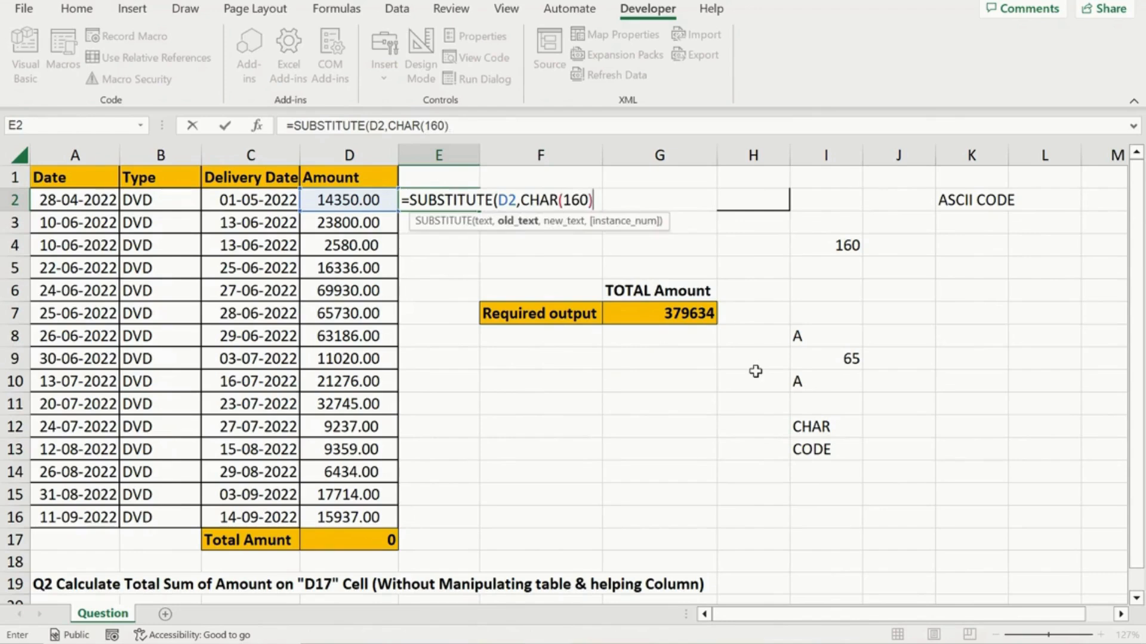
text(,"")
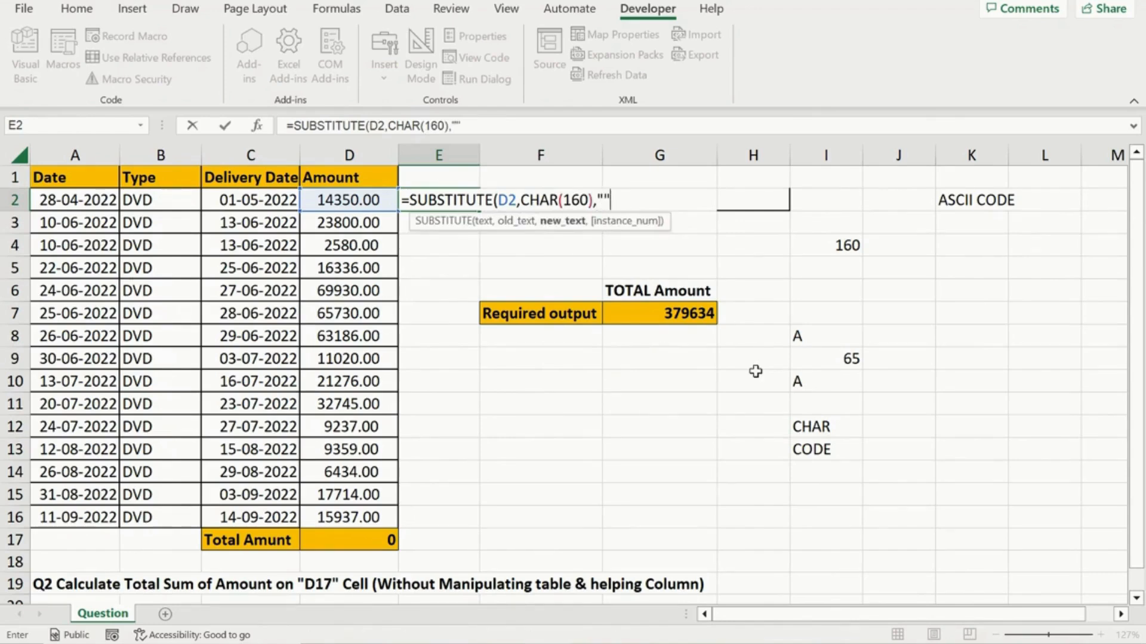
text())
key(ctrl+Return)
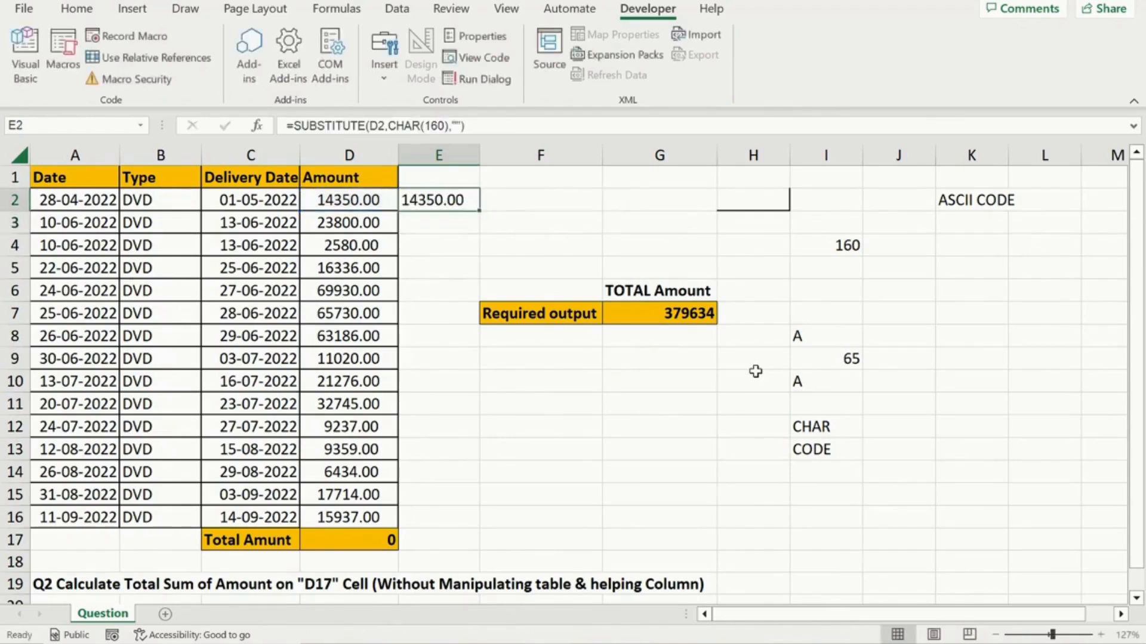
Fill the SUBSTITUTE formula from E2 down to E16, alongside the last amount.
key(Left)
key(ctrl+Down)
key(Right)
key(Up)
key(ctrl+shift+Up)
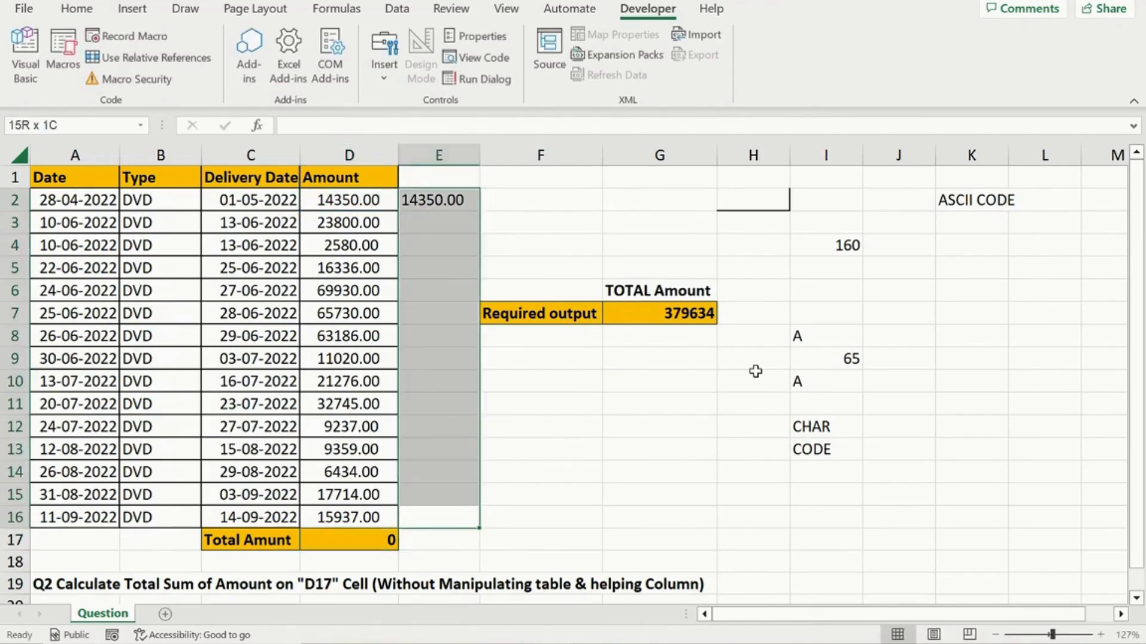
key(ctrl+d)
key(Up)
key(Down)
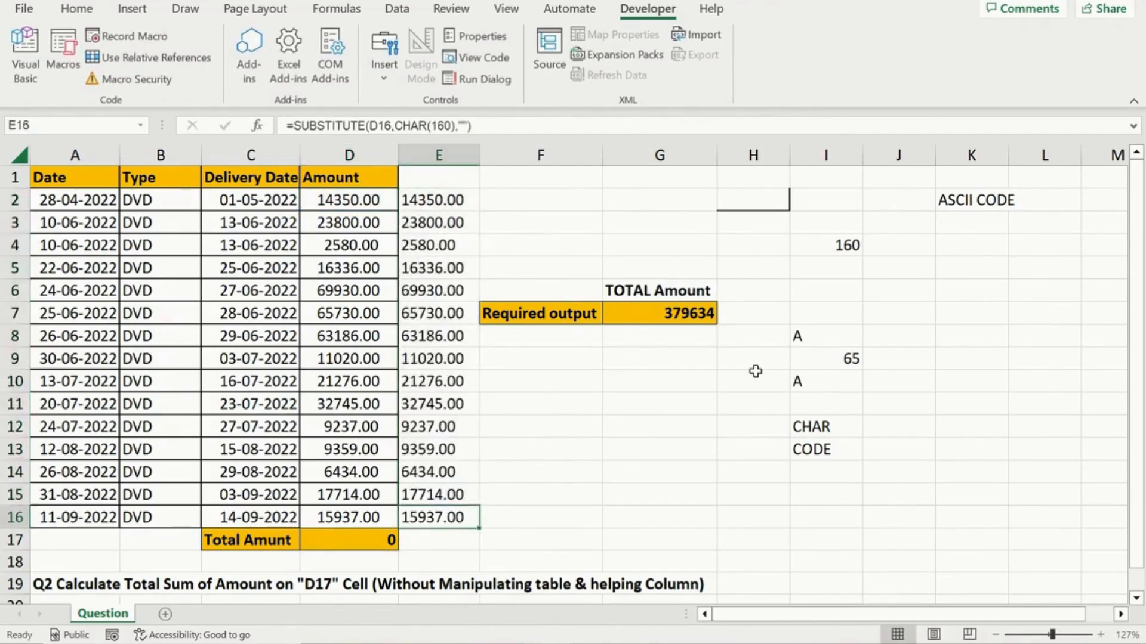
Wrap the formula in E2 in VALUE so it reads =VALUE(SUBSTITUTE(D2,CHAR(160),"")).
key(ctrl+Up)
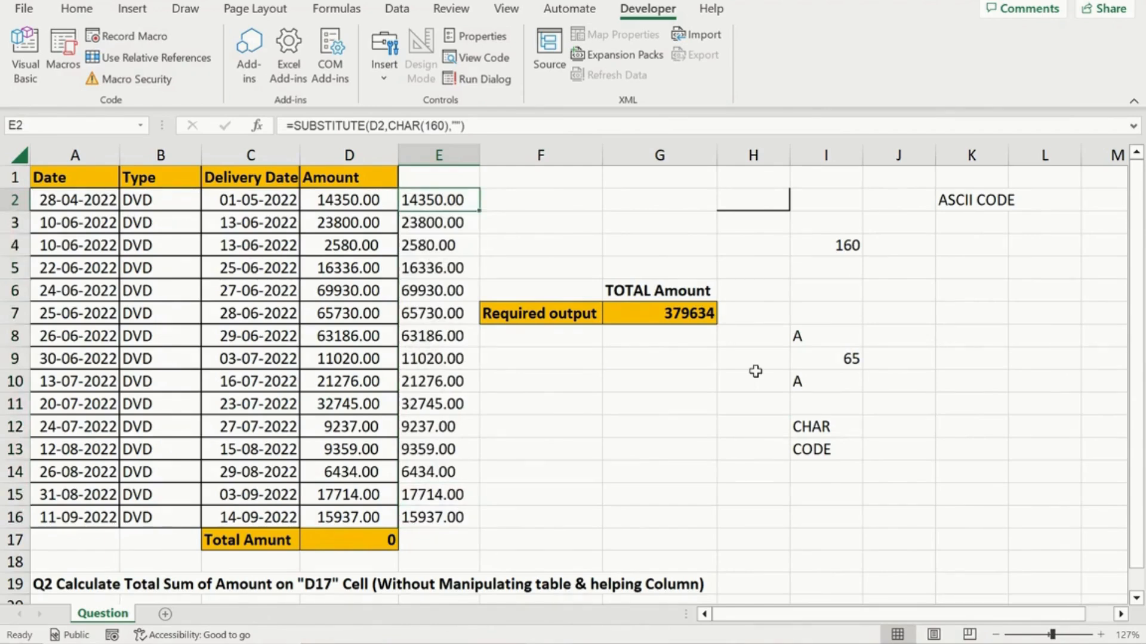
key(F2)
key(Left)
key(Left)
key(Left)
key(Left)
key(Left)
key(Home)
key(Right)
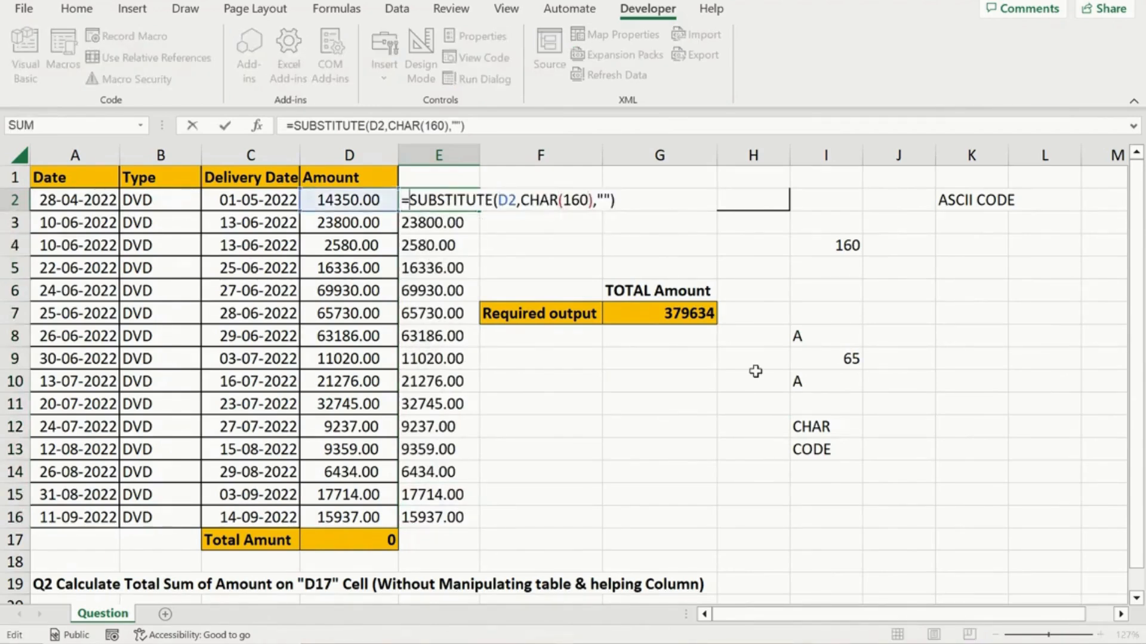
text(V)
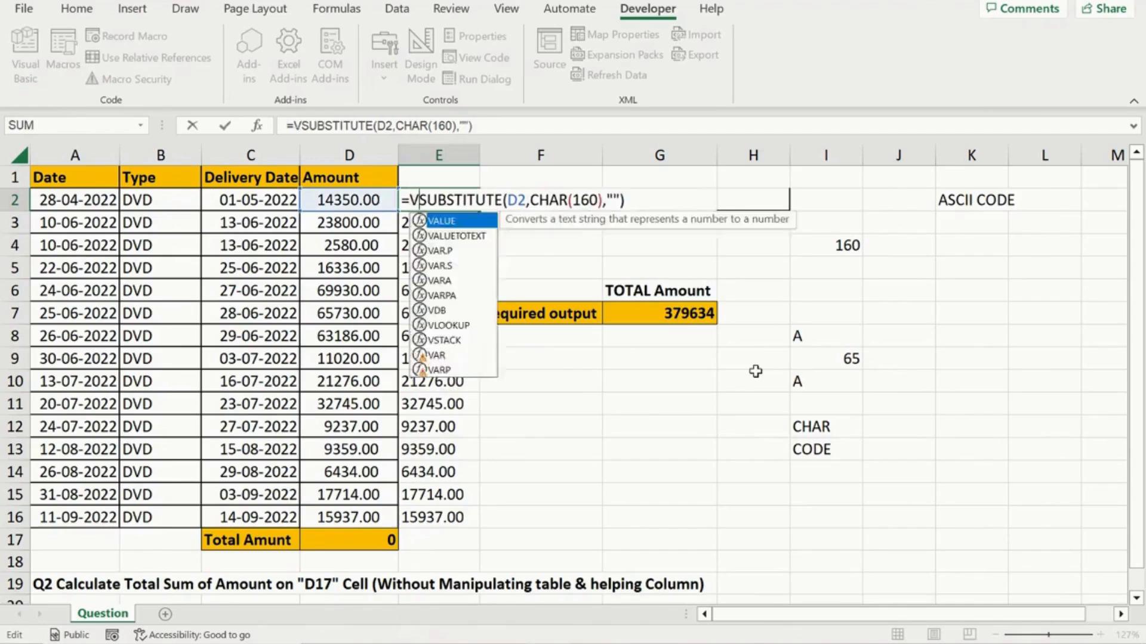
text(AL)
key(Tab)
key(Right)
key(Right)
key(Right)
key(Right)
key(Right)
key(Right)
key(Right)
key(Right)
key(Right)
key(Right)
key(Right)
key(Right)
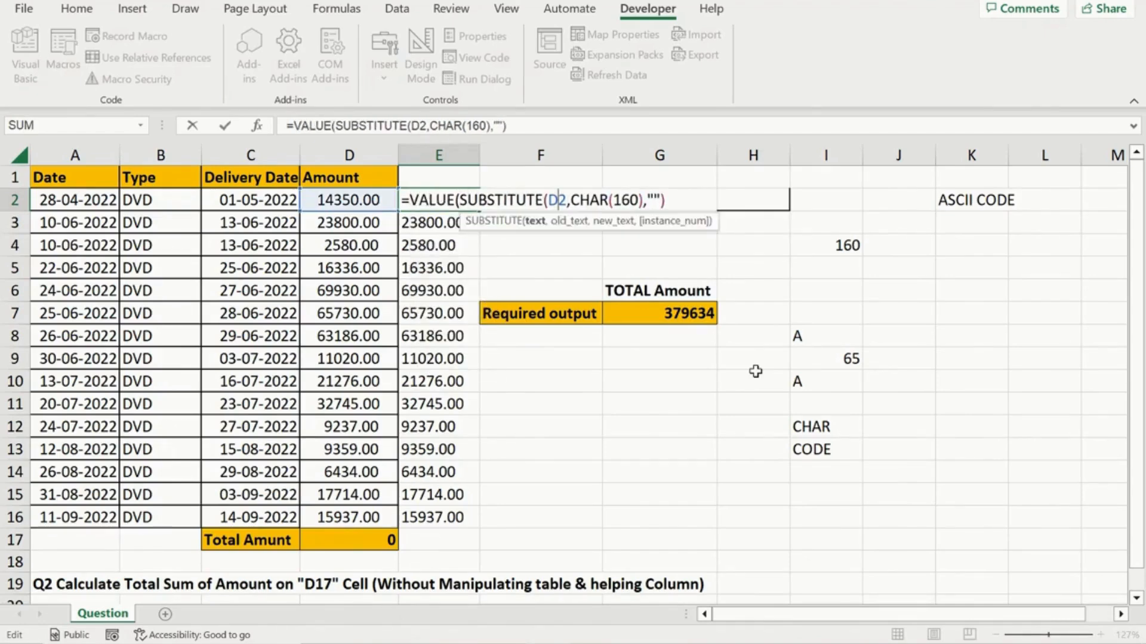
key(Right)
key(Right)
key(Right)
key(Right)
key(Right)
key(Right)
key(Right)
key(Right)
key(Right)
key(Right)
key(Right)
key(Right)
key(Right)
key(Right)
key(Right)
key(Right)
text())
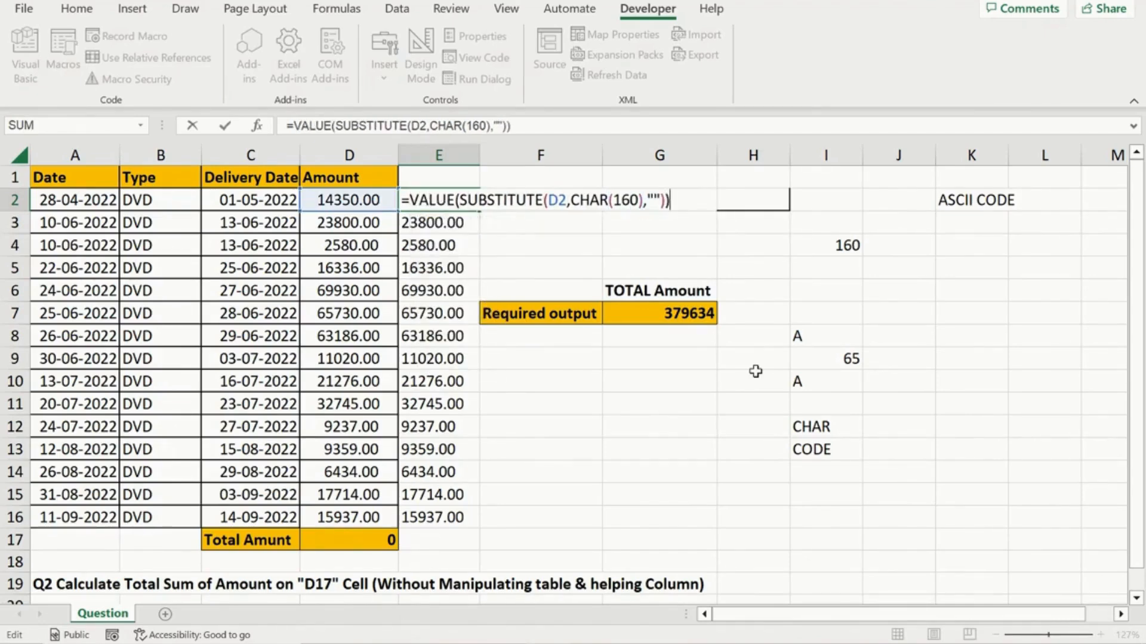
key(ctrl+Return)
Fill the VALUE(SUBSTITUTE()) formula from E2 down through E16.
key(ctrl+shift+Down)
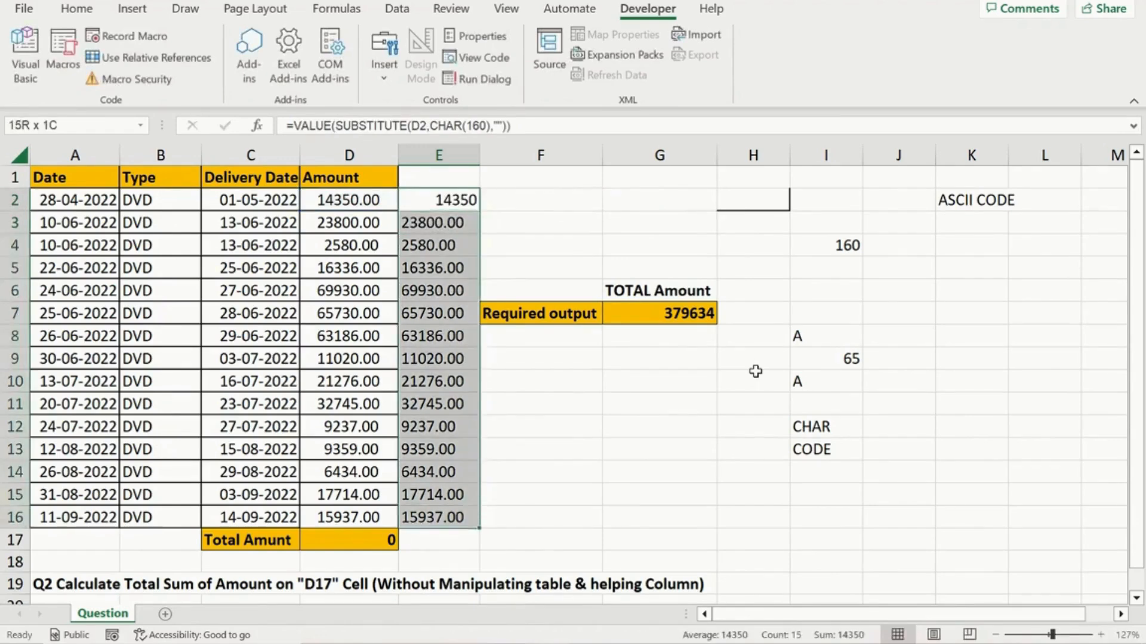
key(ctrl+d)
key(Up)
key(Down)
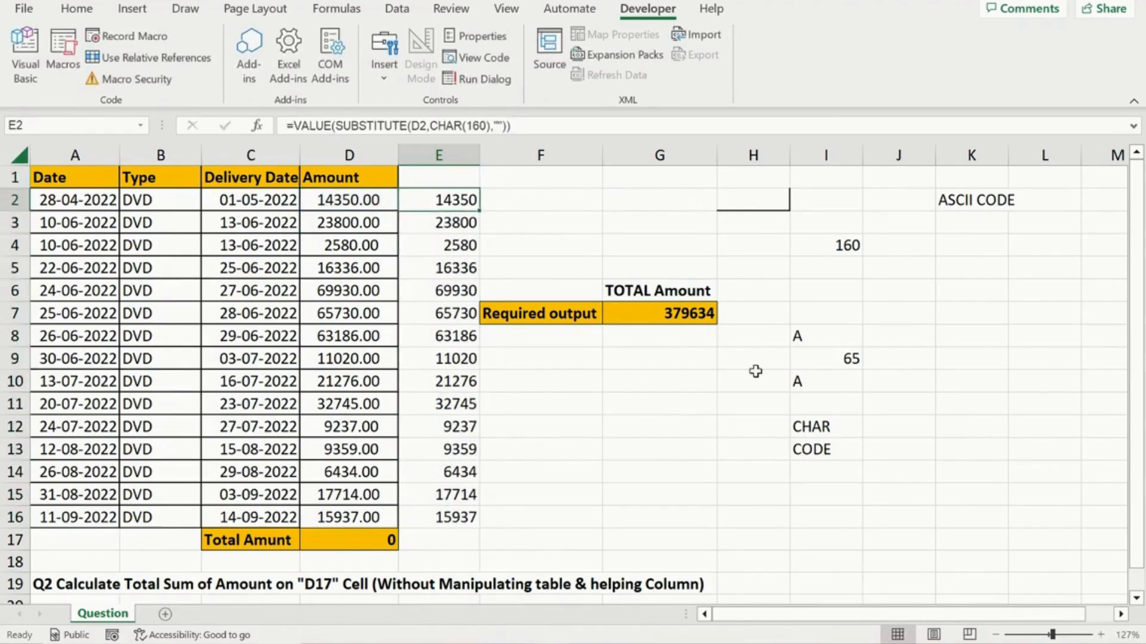
Enter =SUM($E$2:$E$16) in cell E17 to total the converted amounts.
key(ctrl+Down)
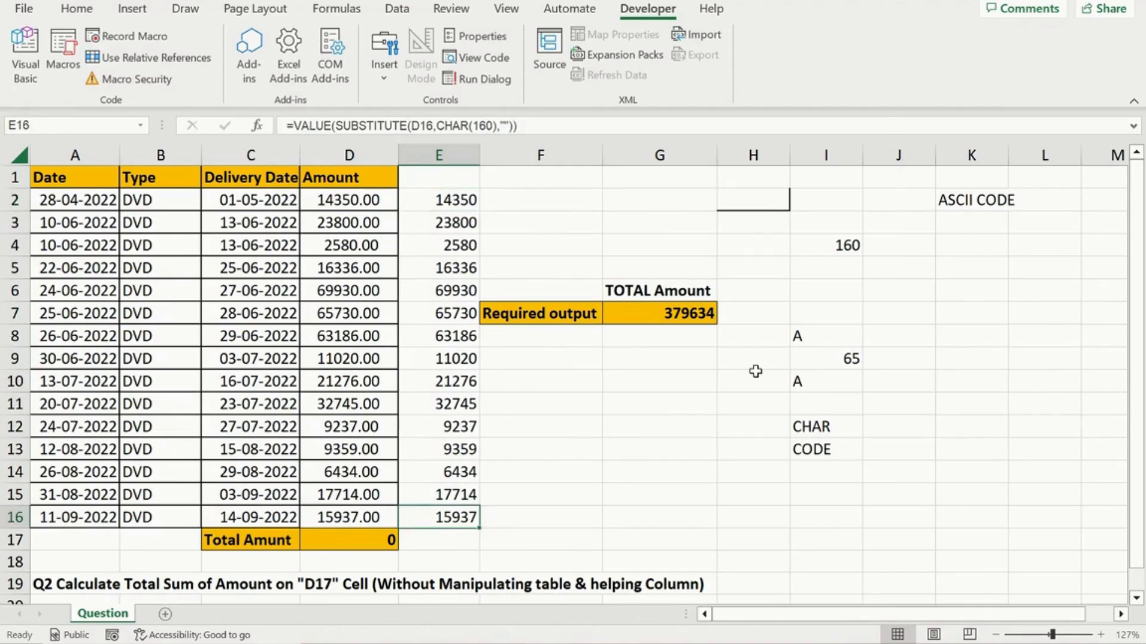
key(Down)
text(=SU)
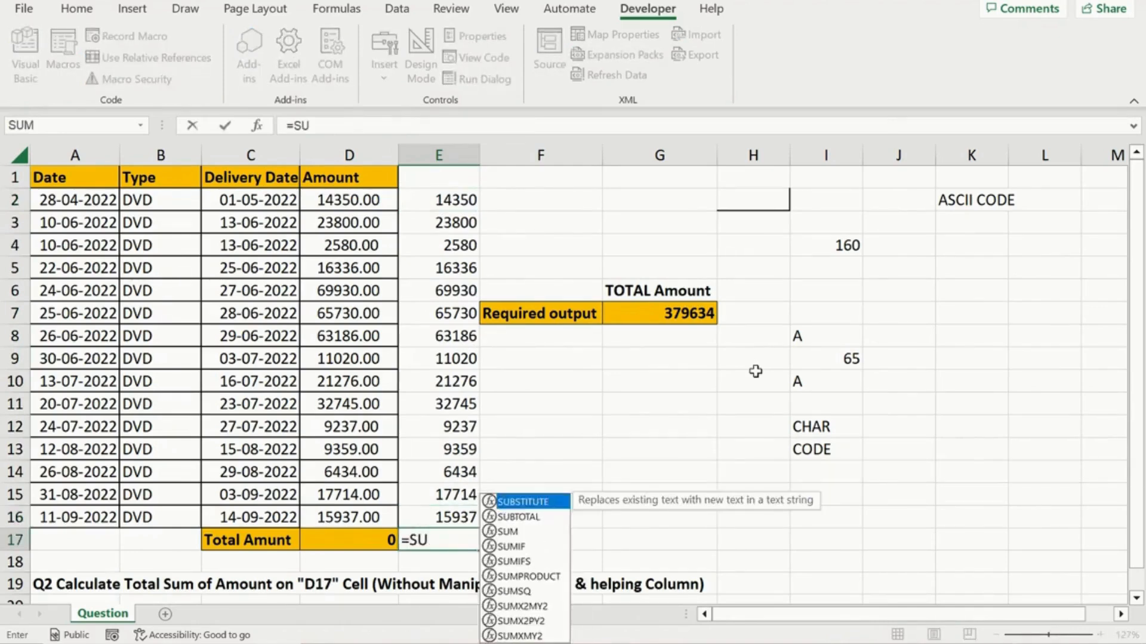
key(Down)
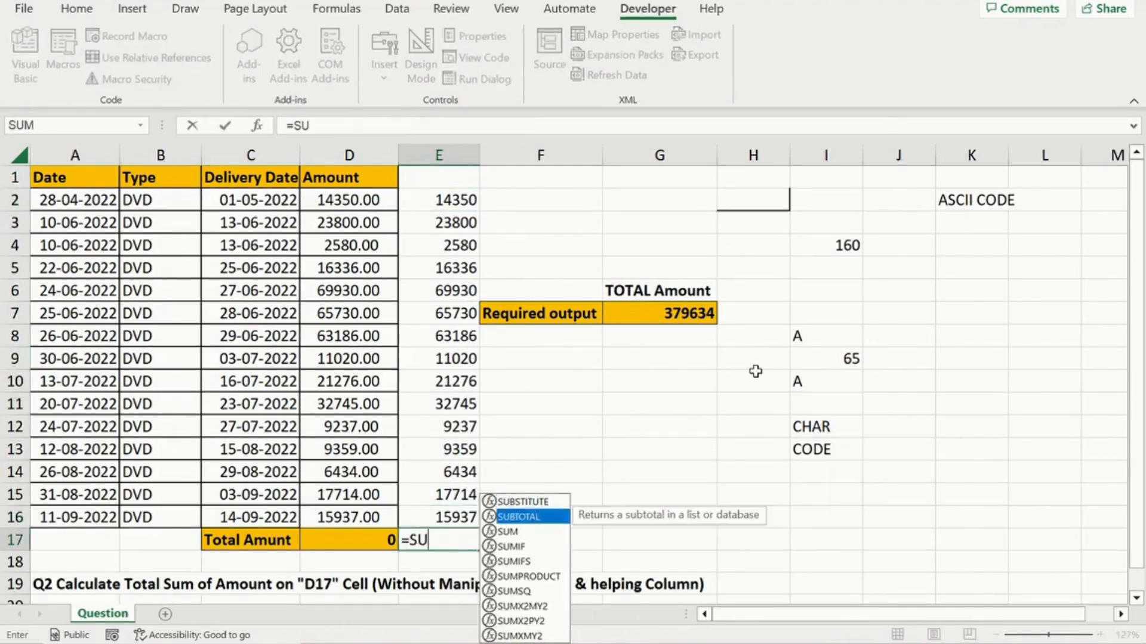
key(Down)
key(Tab)
key(Up)
key(ctrl+Up)
key(Down)
key(Up)
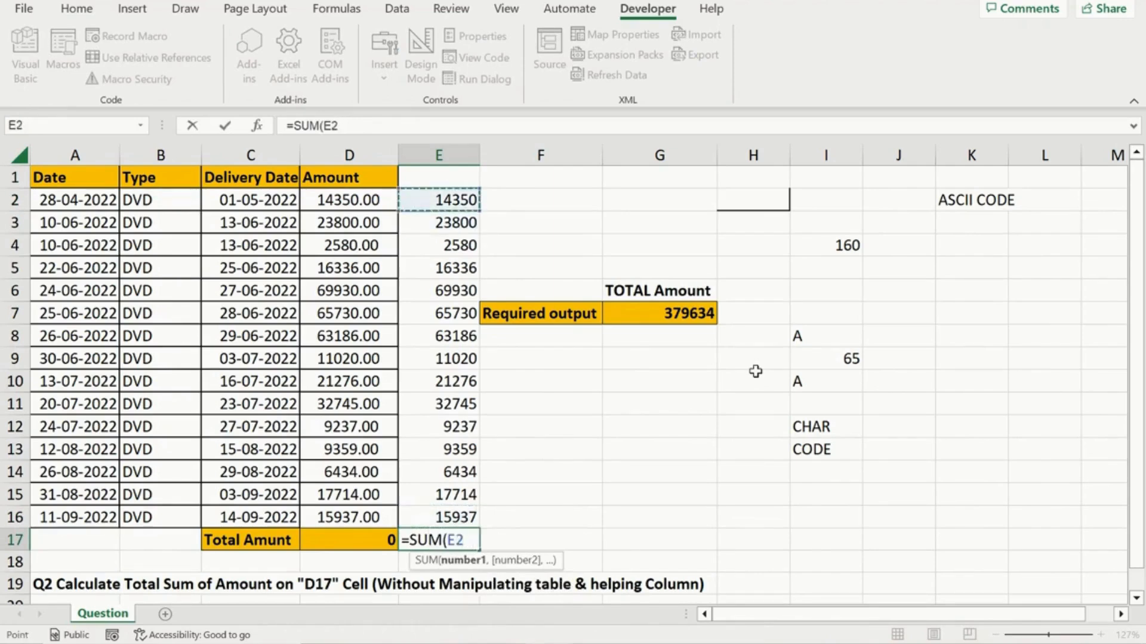
key(ctrl+shift+Down)
key(shift+Up)
key(shift+Down)
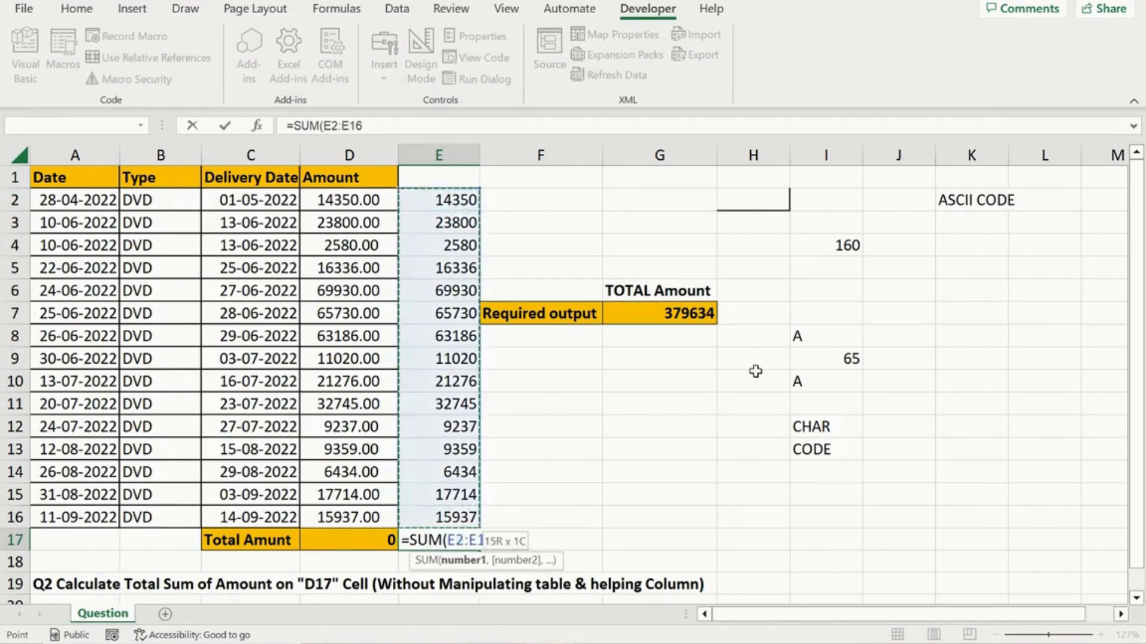
key(F4)
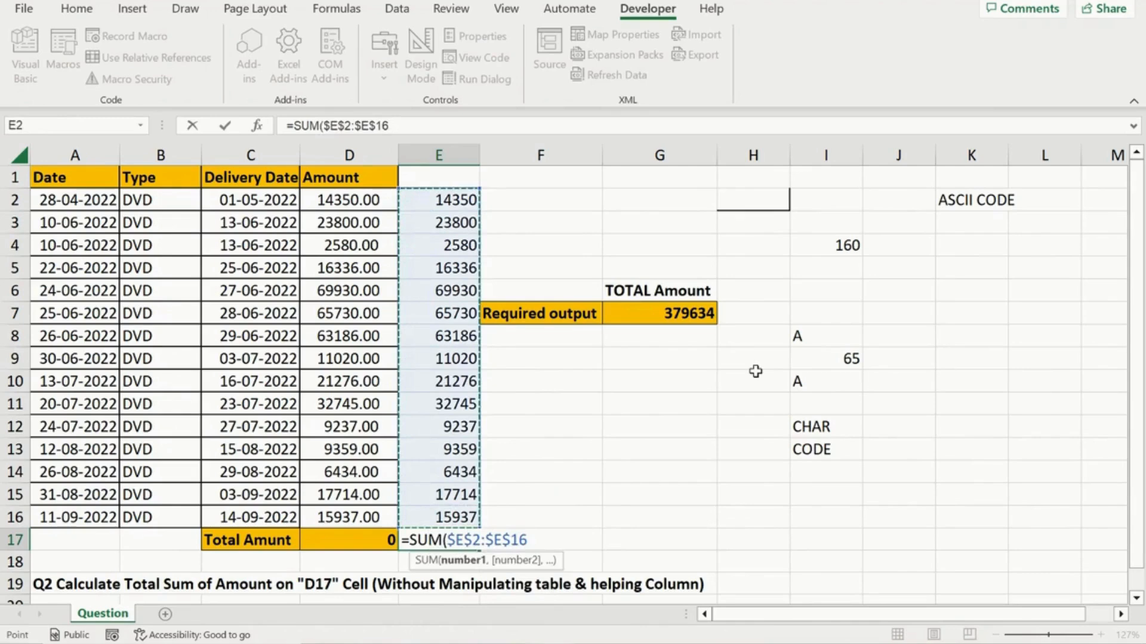
text())
key(Return)
key(Up)
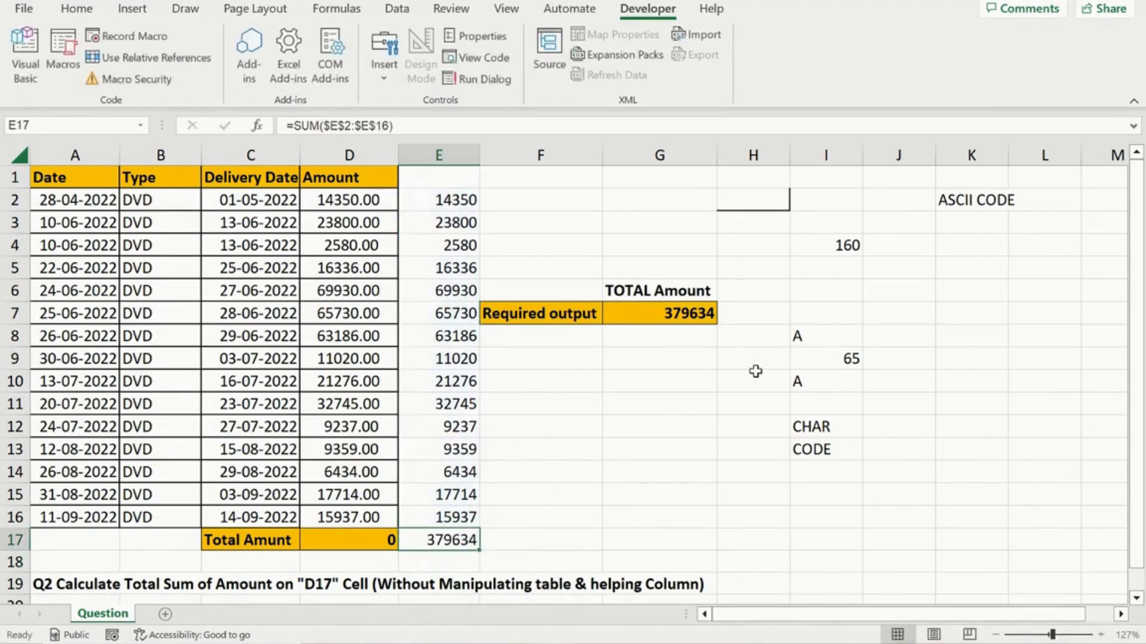
Enter HEL COL as the header of the helper column in cell E1.
key(Up)
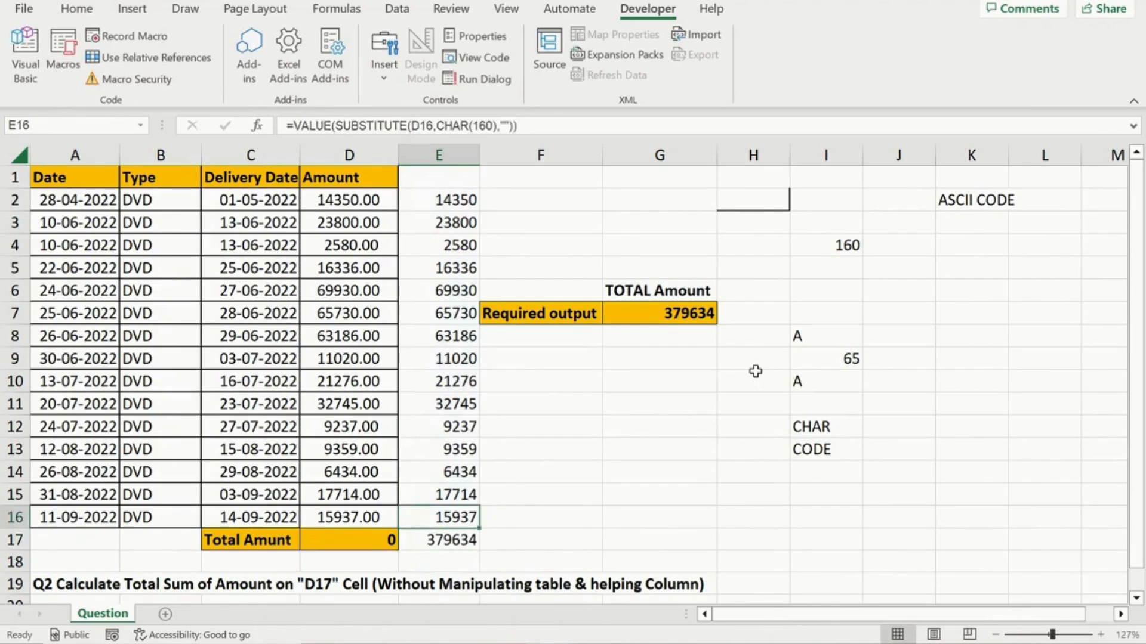
key(ctrl+Up)
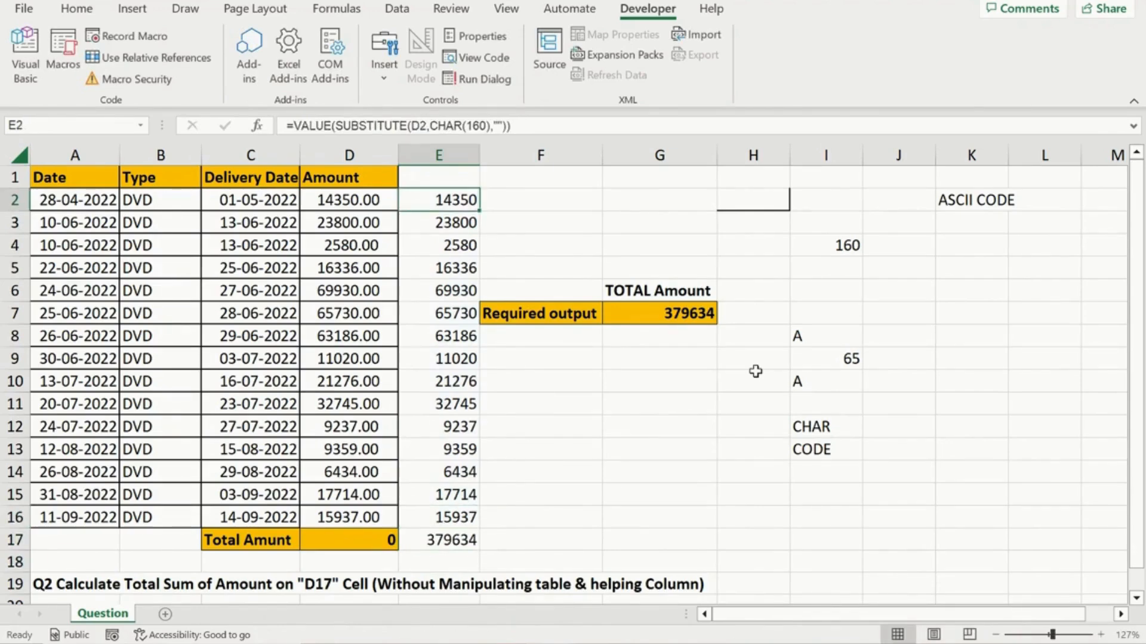
key(Up)
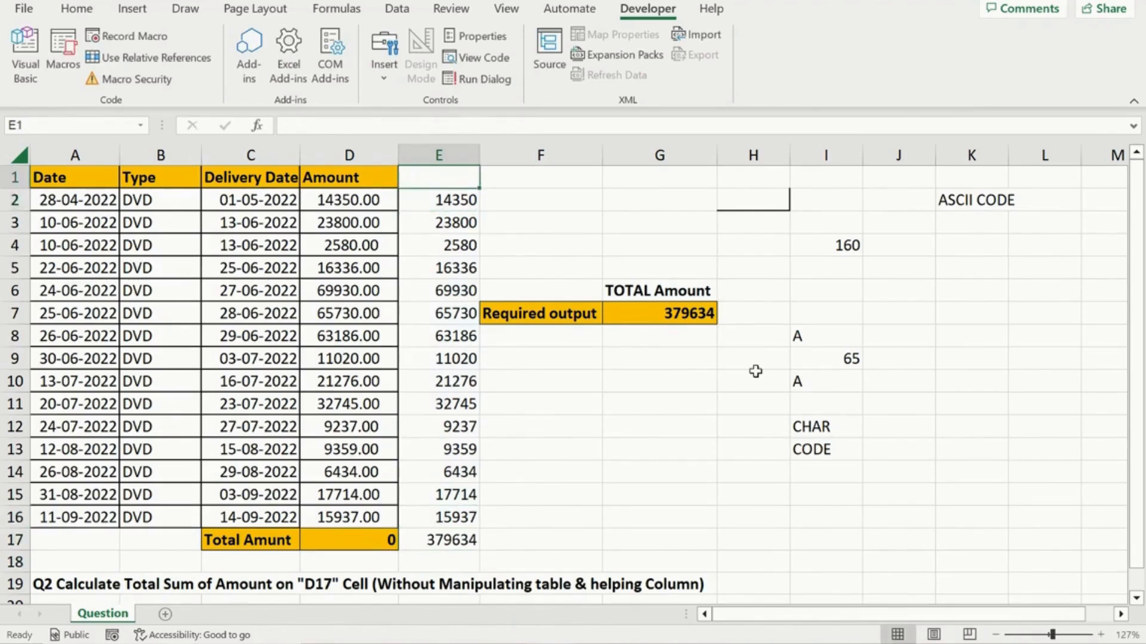
text(HEL COL)
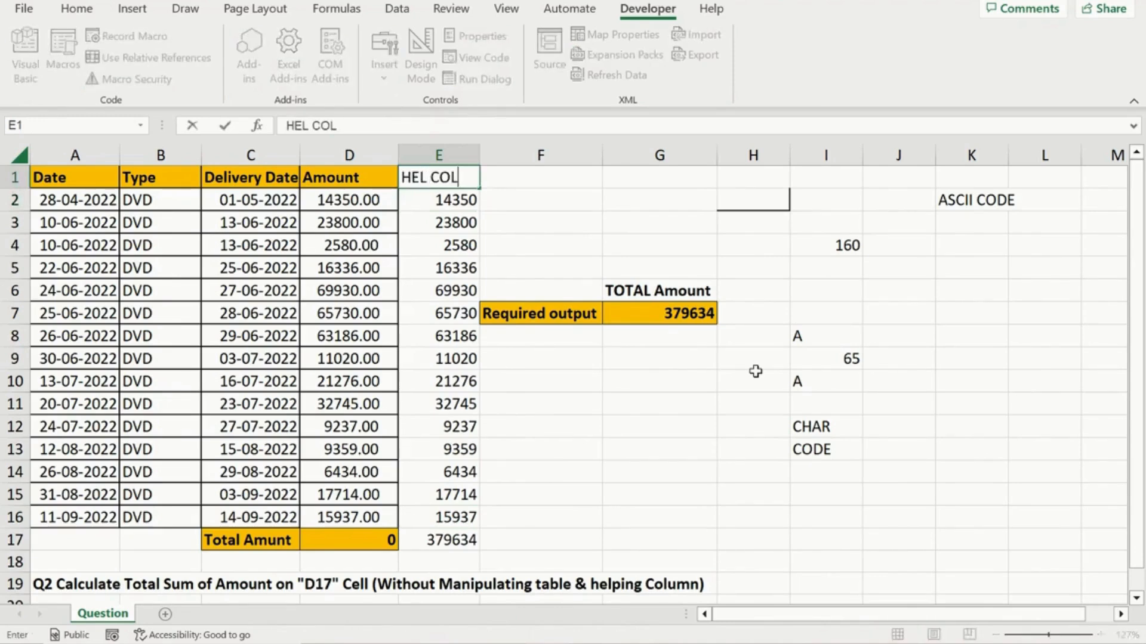
key(Return)
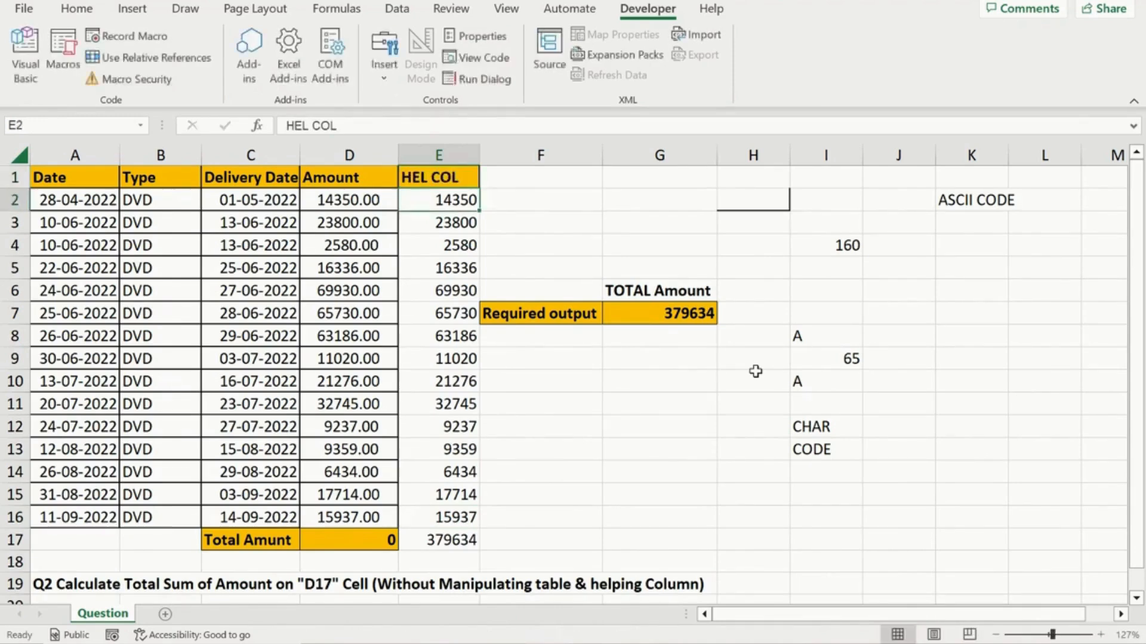
Clear the contents of the helper column from E1 to E17.
key(Up)
key(ctrl+shift+Down)
key(Delete)
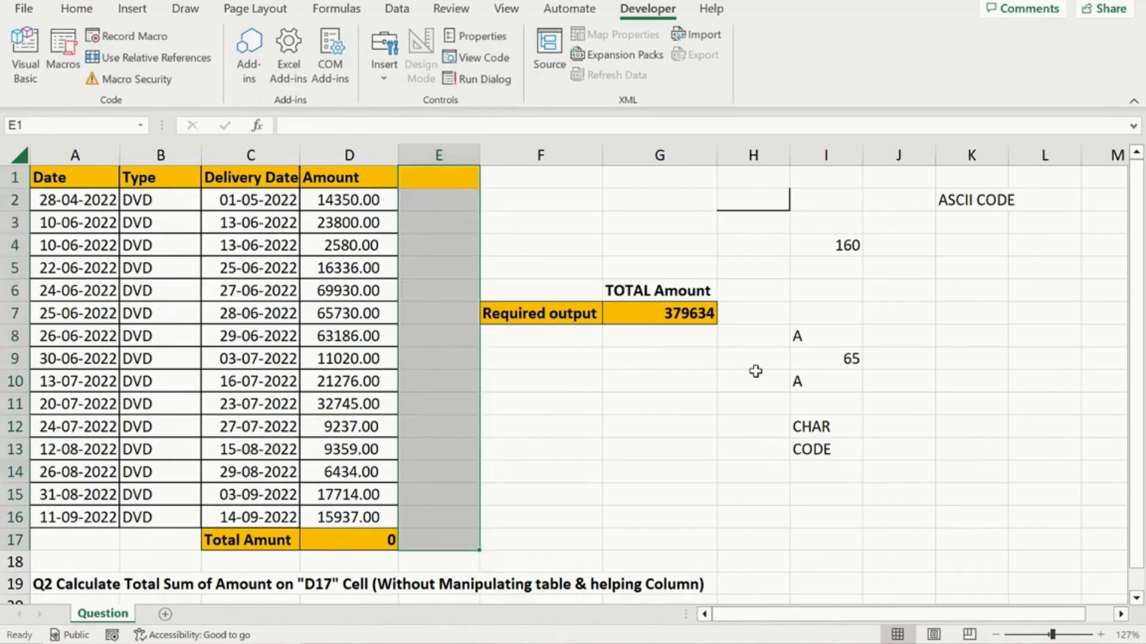
Start a SUBSTITUTE formula in cell D17 with the absolute range $D$2:$D$16 as its text argument.
key(Left)
key(Down)
key(ctrl+Down)
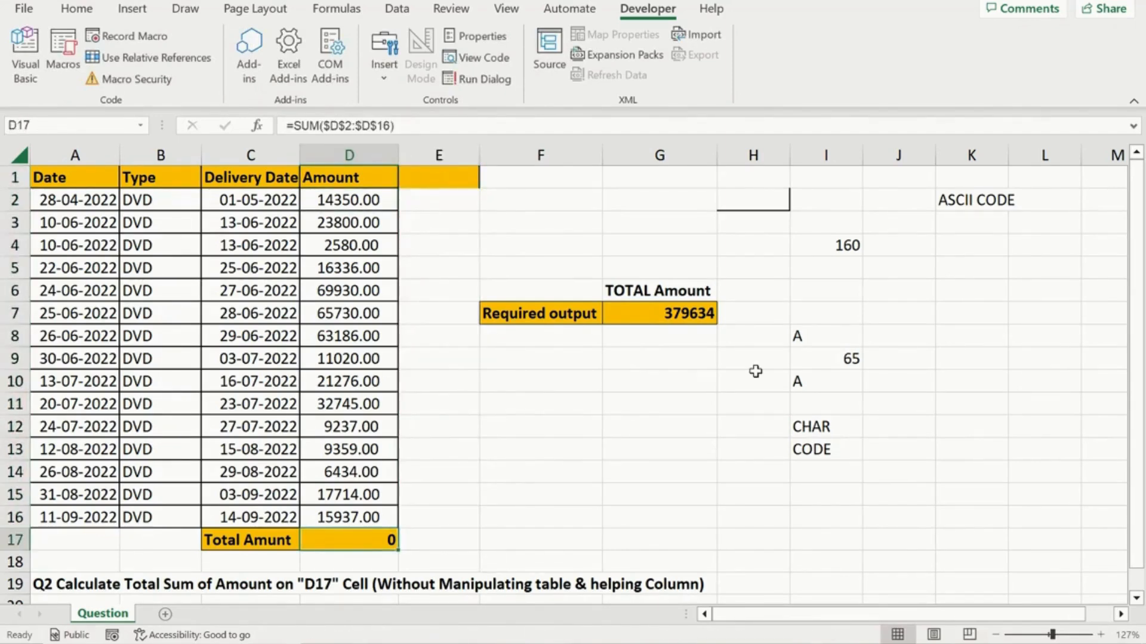
text(=SU)
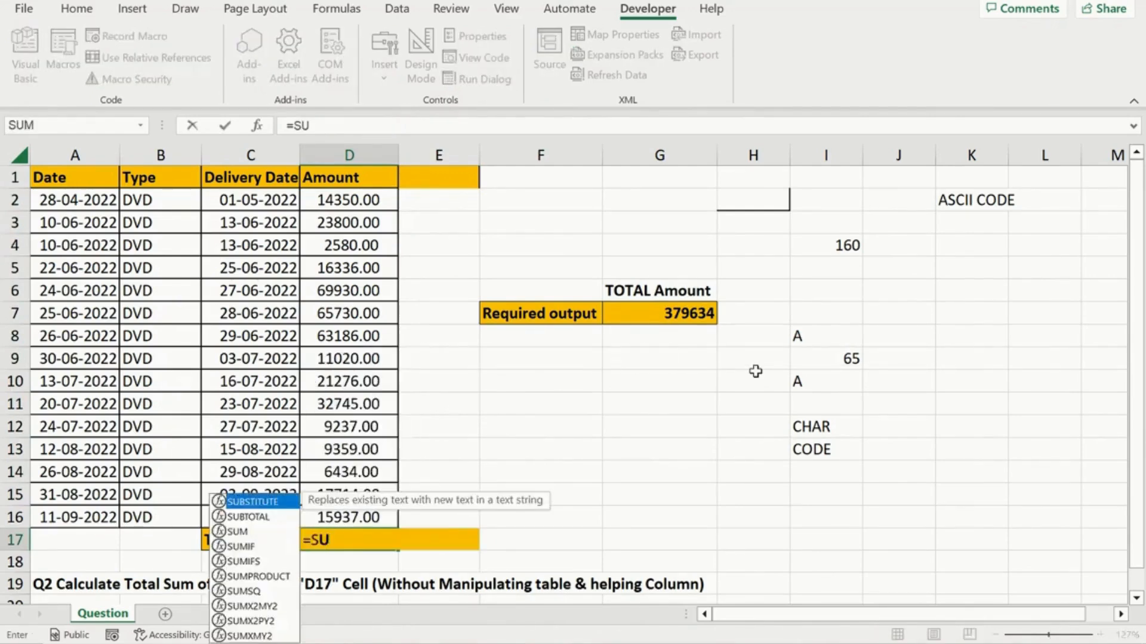
key(Tab)
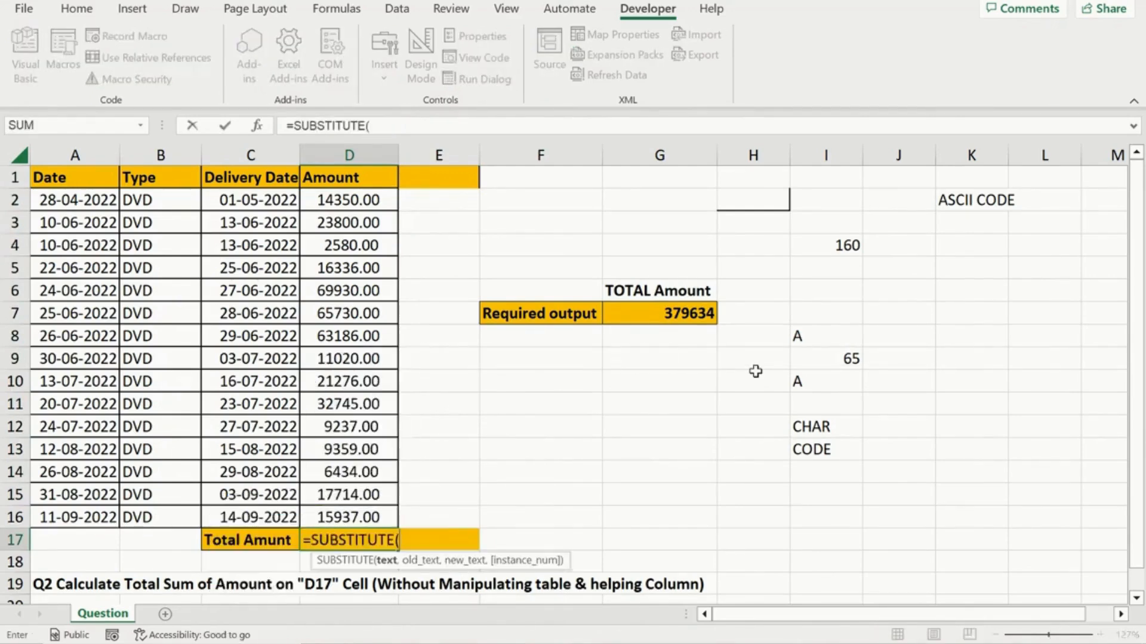
key(ctrl+Up)
key(Down)
key(ctrl+shift+Down)
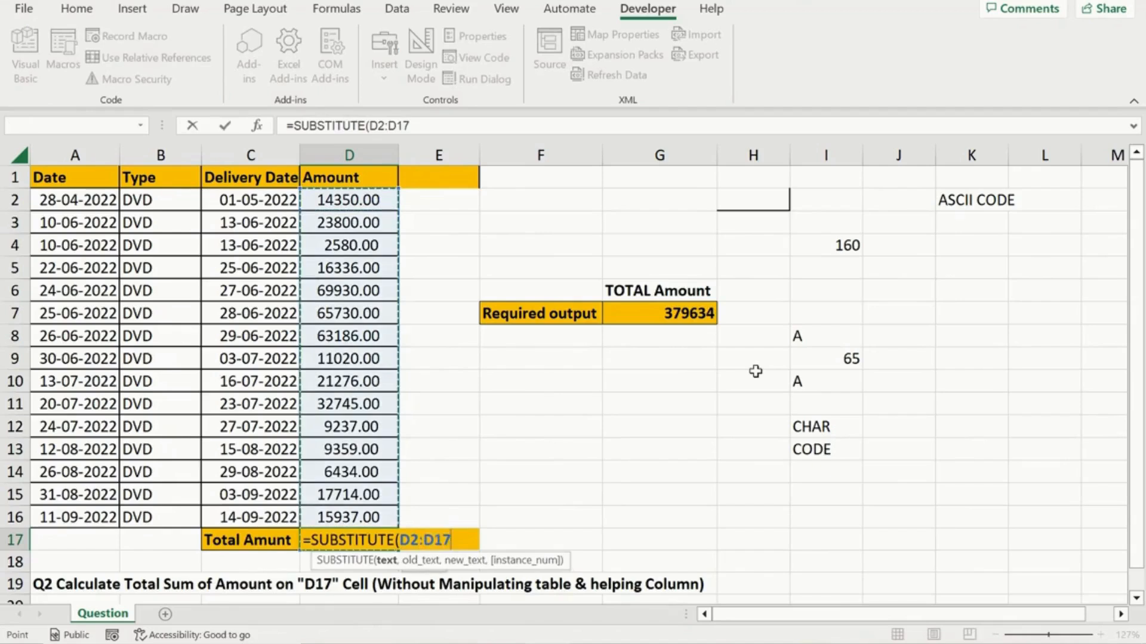
key(shift+Up)
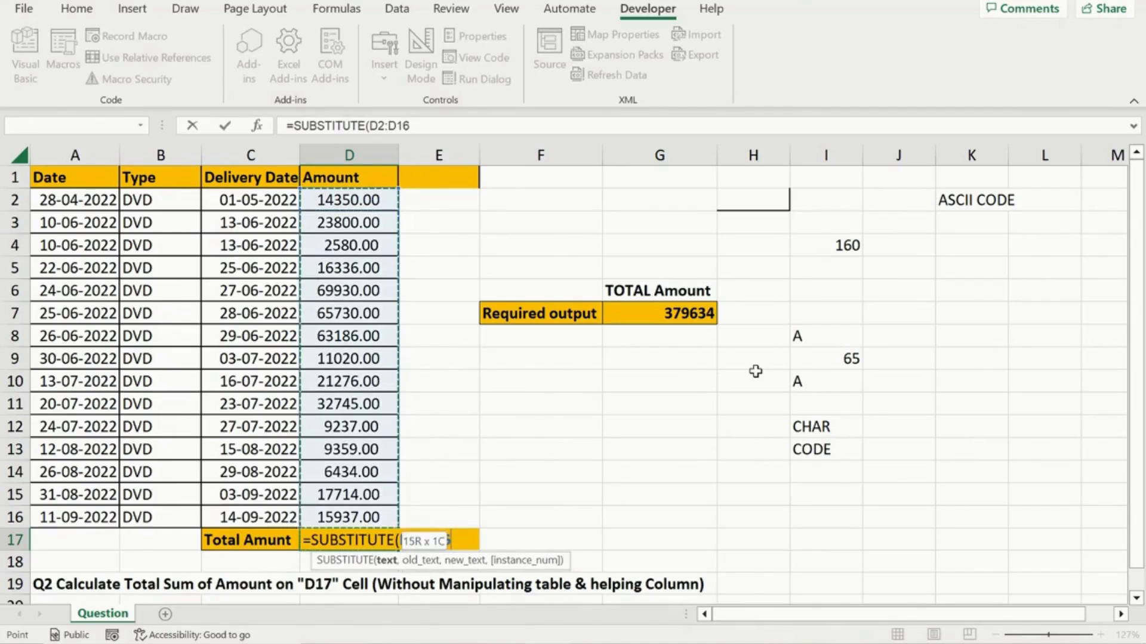
key(F4)
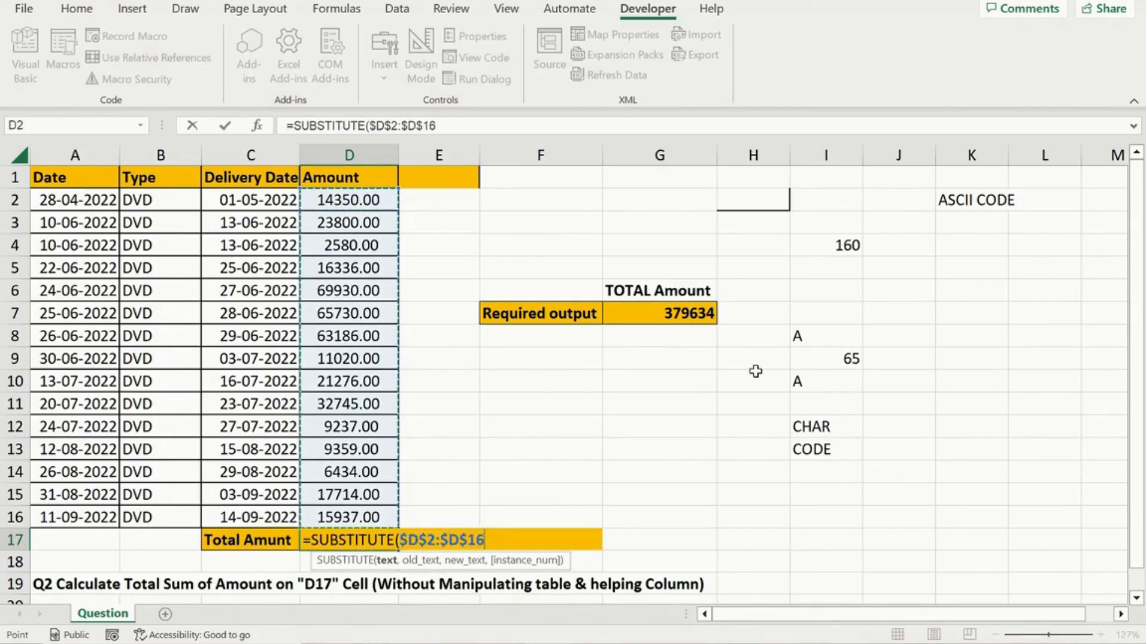
Complete D17 as the array formula =SUBSTITUTE($D$2:$D$16,CHAR(160),"").
text(,)
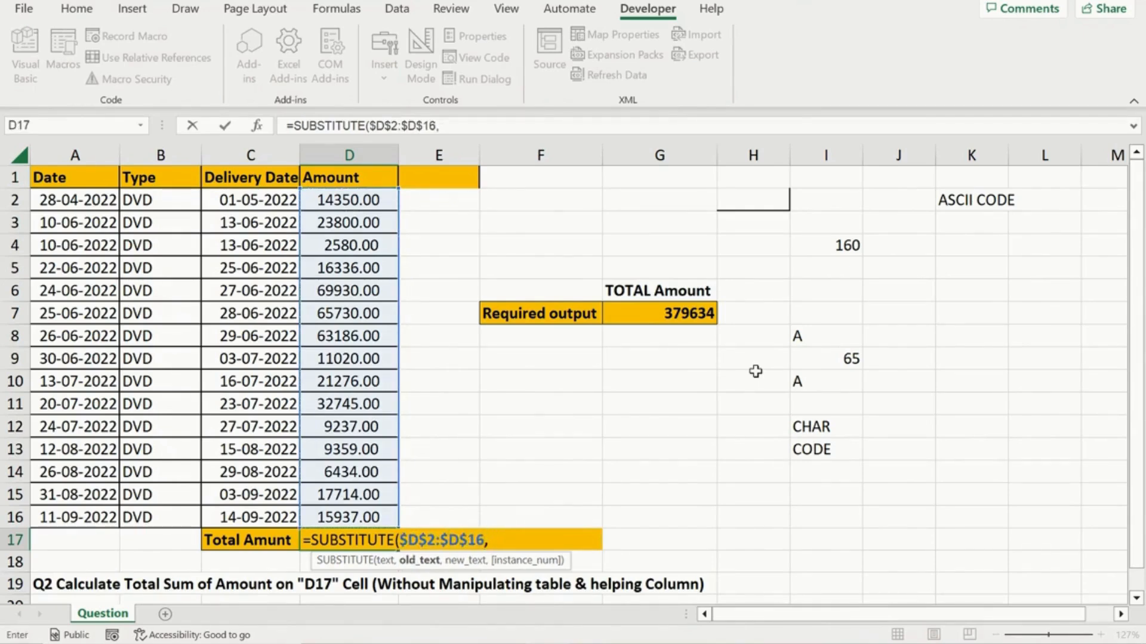
text(CHAR()
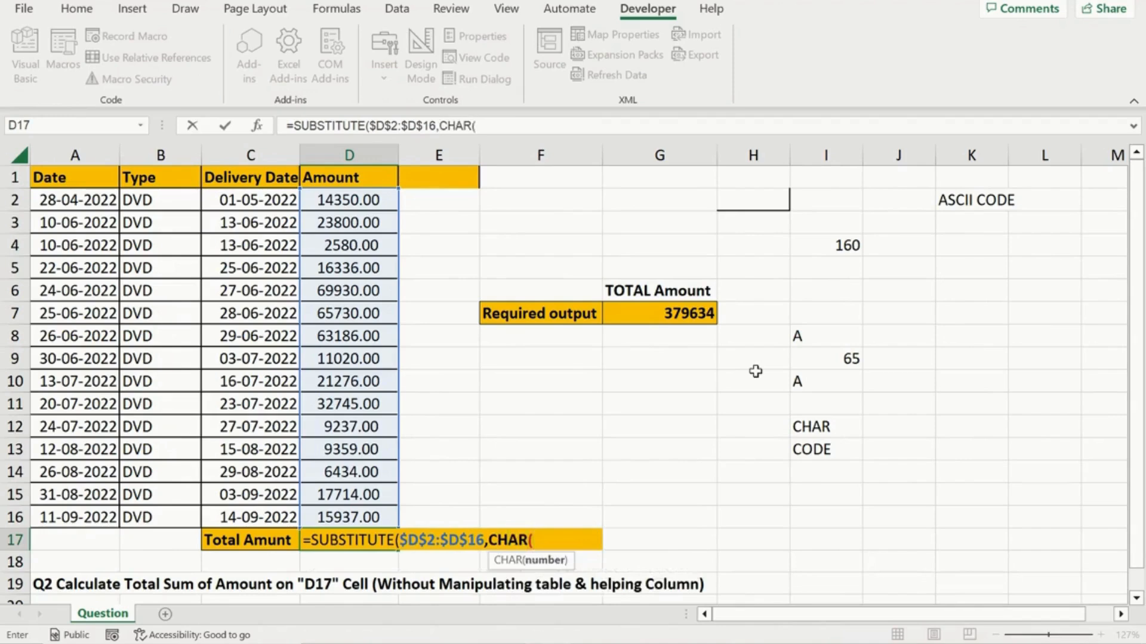
text(1)
text(50)
key(BackSpace)
key(BackSpace)
text(60),"")
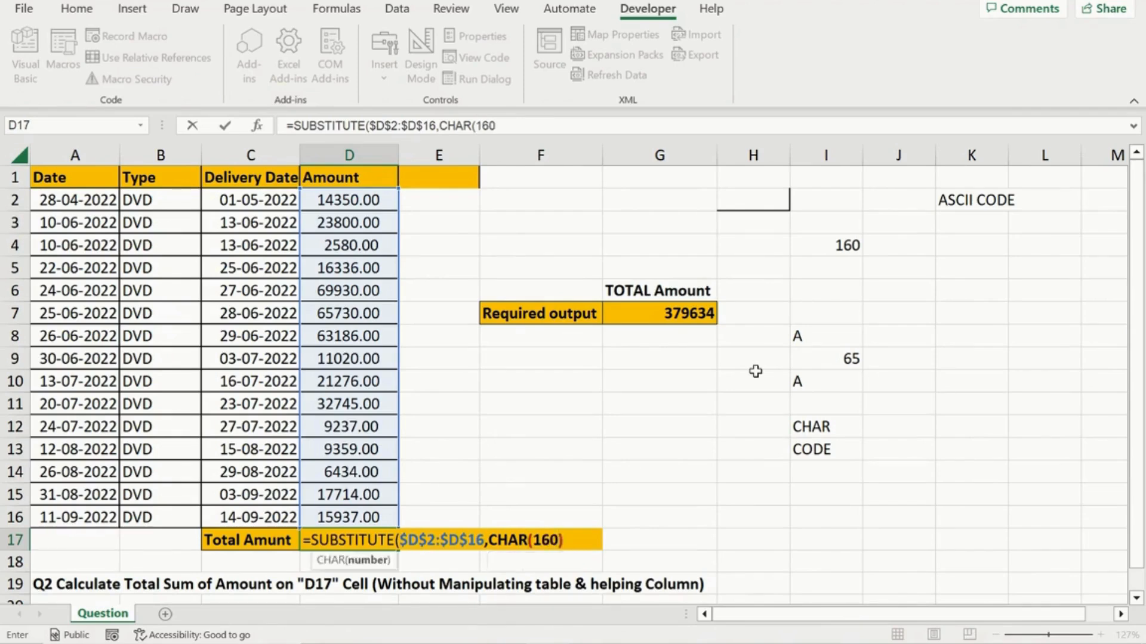
text())
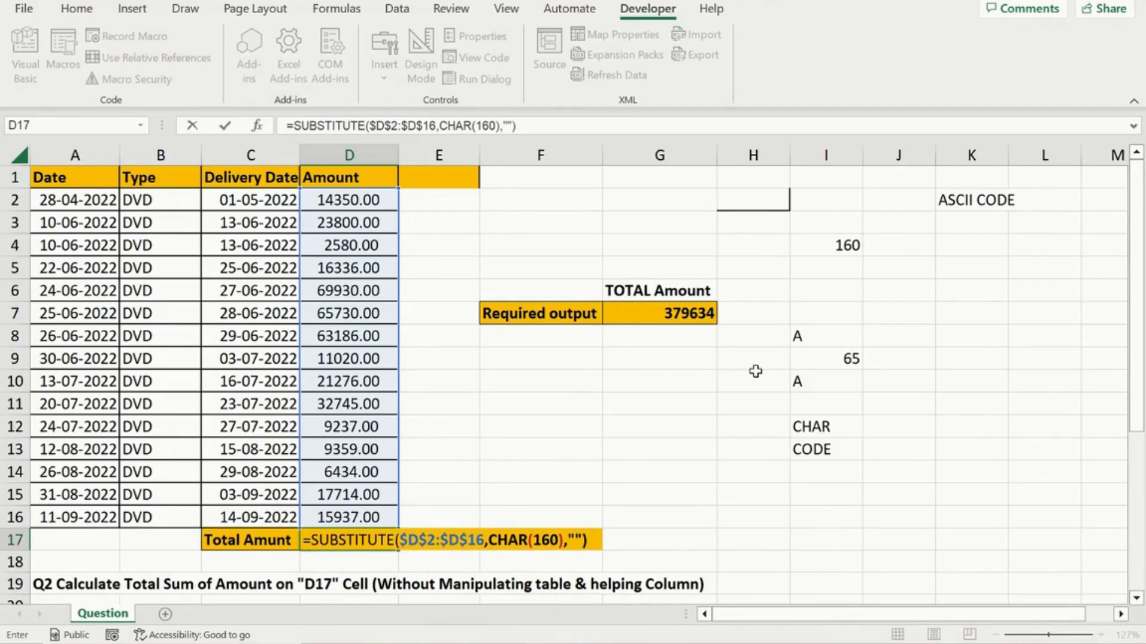
key(ctrl+shift+Return)
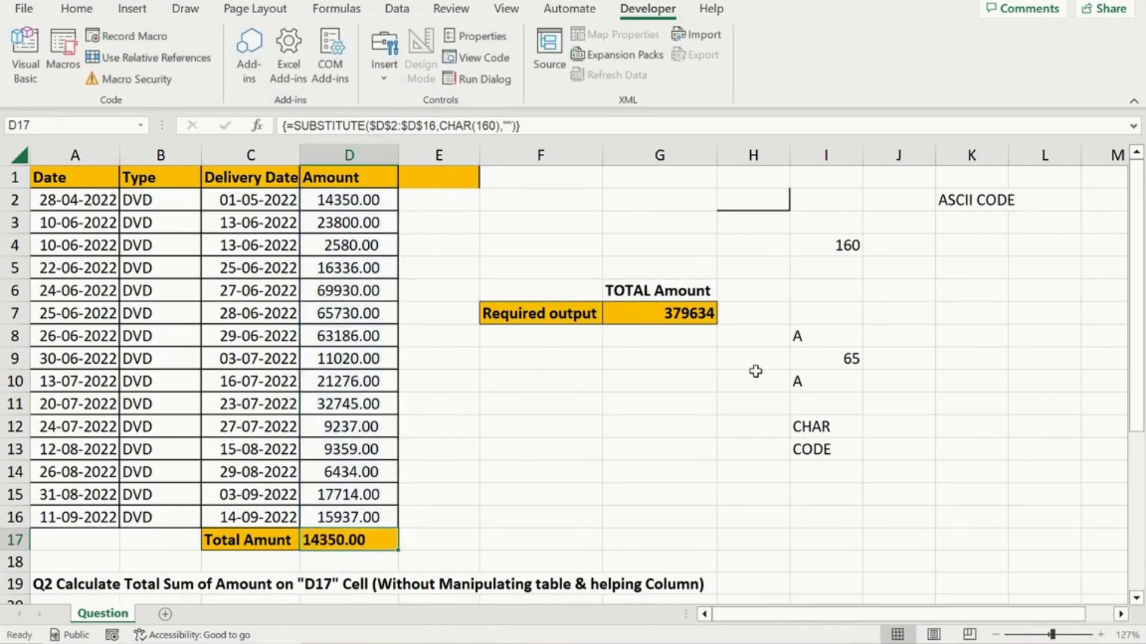
Wrap the D17 formula in VALUE as the array formula =VALUE(SUBSTITUTE($D$2:$D$16,CHAR(160),"")).
key(F2)
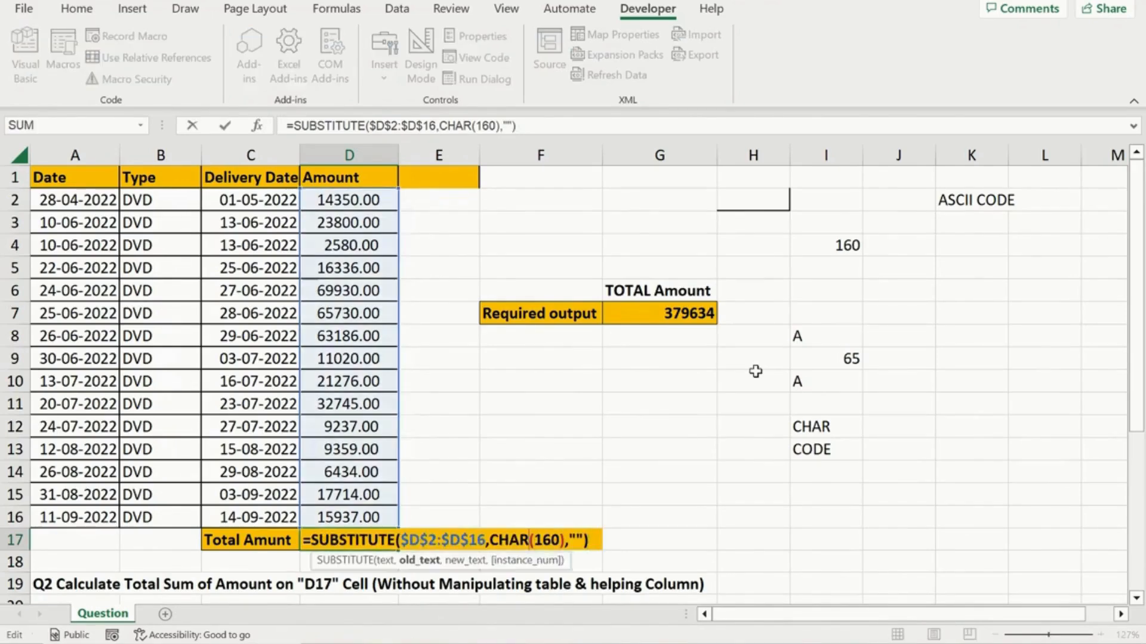
key(Home)
key(Right)
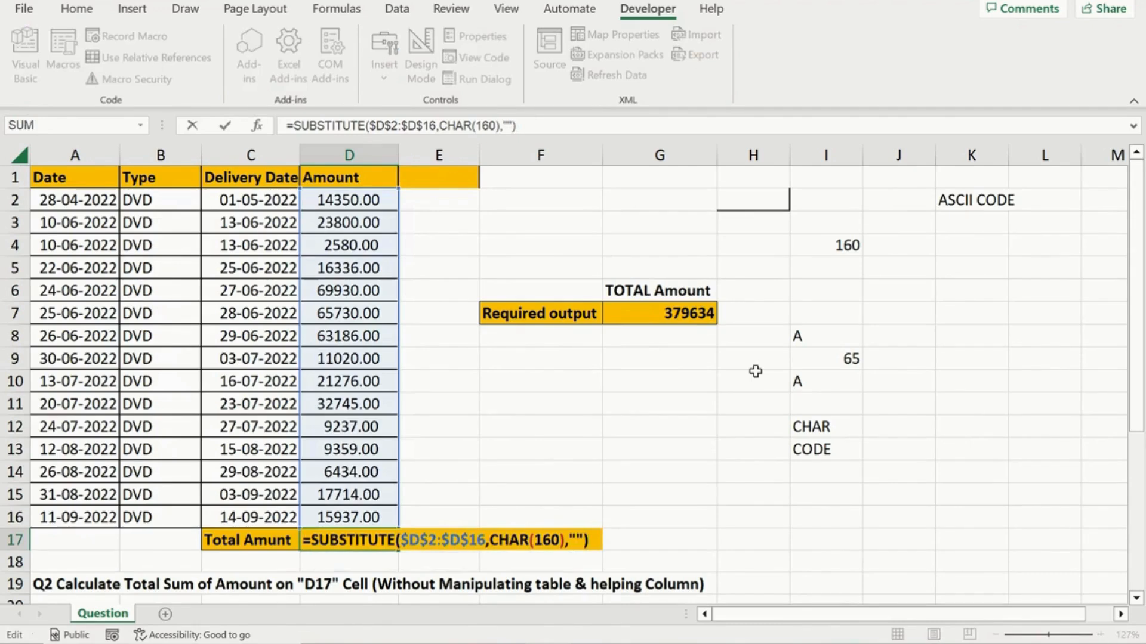
text(VA)
key(Tab)
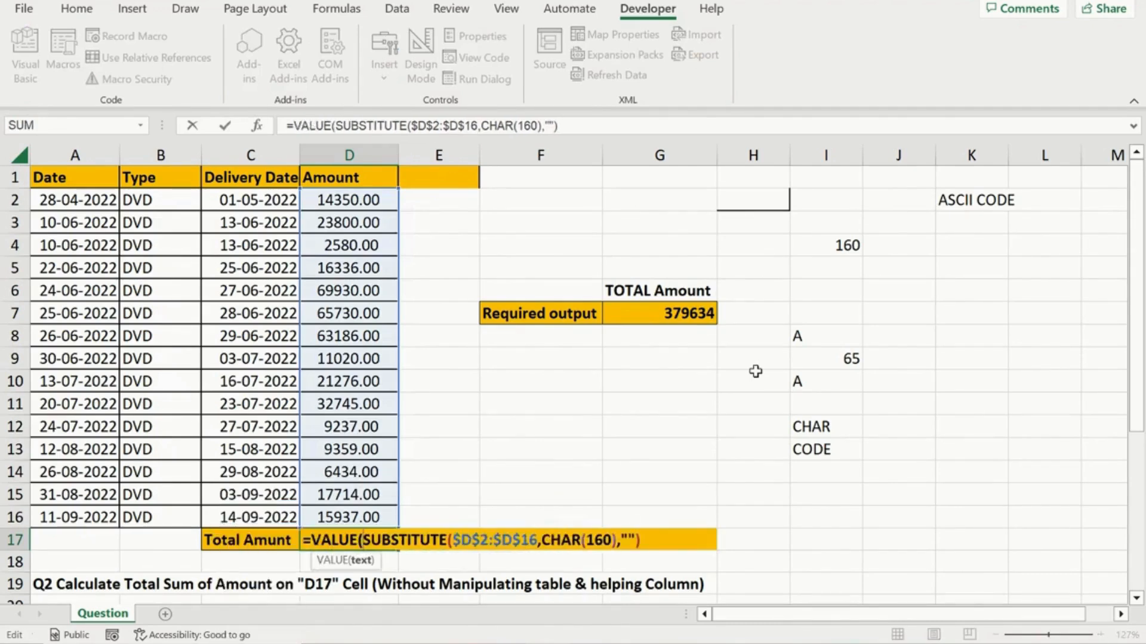
key(ctrl+Right)
key(ctrl+Right)
key(ctrl+Right)
key(ctrl+Right)
key(ctrl+Right)
key(ctrl+Right)
key(ctrl+Right)
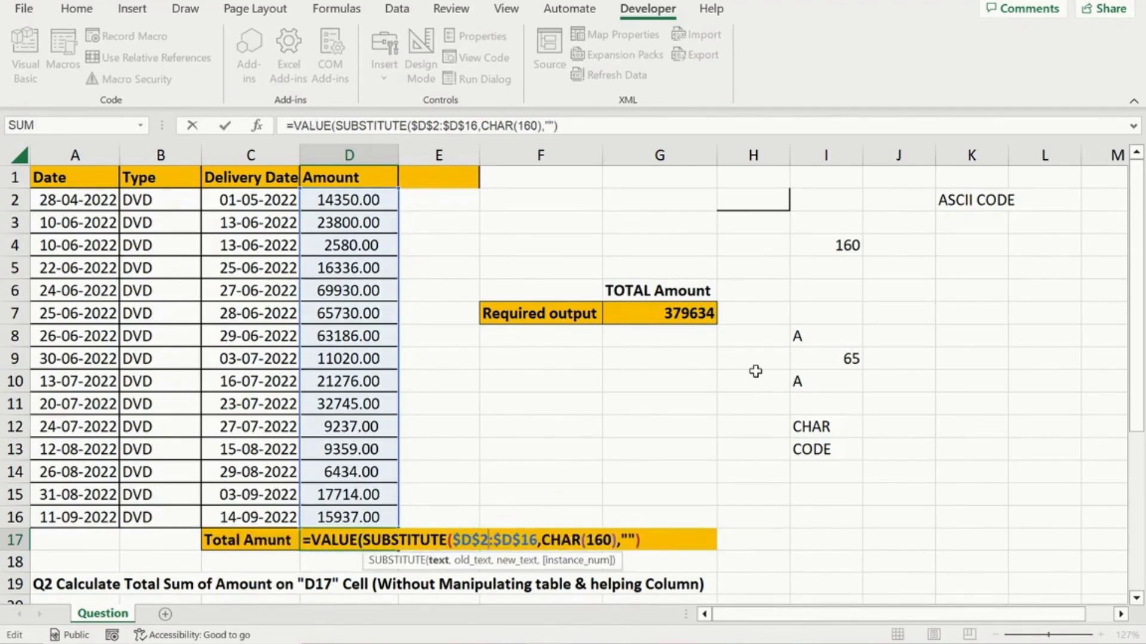
key(End)
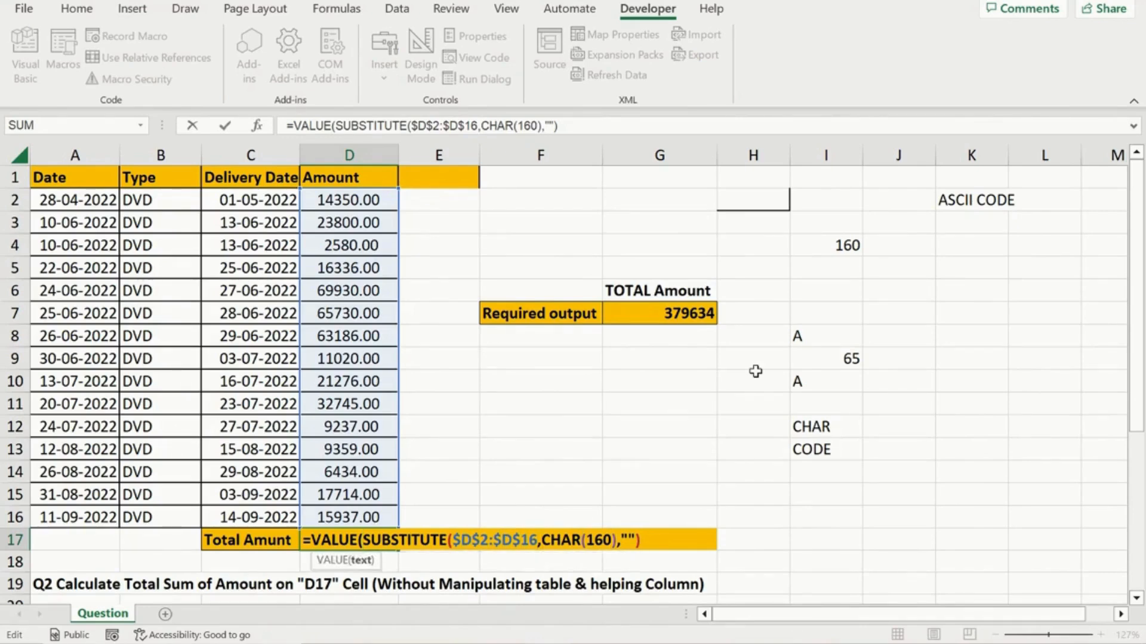
text())
key(ctrl+shift+Return)
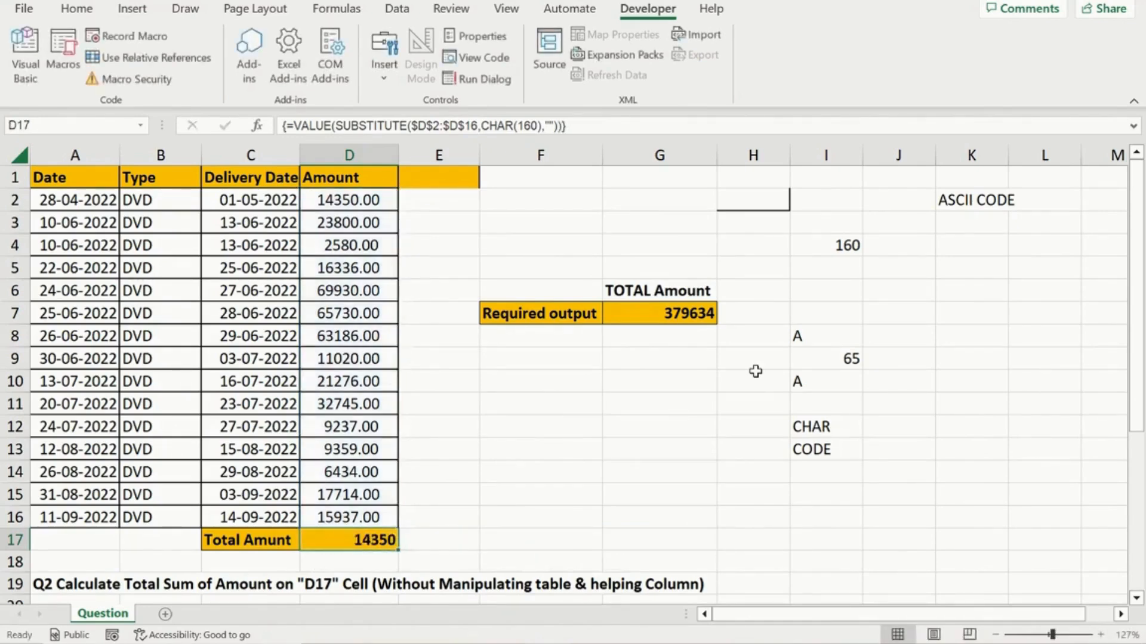
Wrap the D17 formula in SUM as the array formula =SUM(VALUE(SUBSTITUTE($D$2:$D$16,CHAR(160),""))).
key(F2)
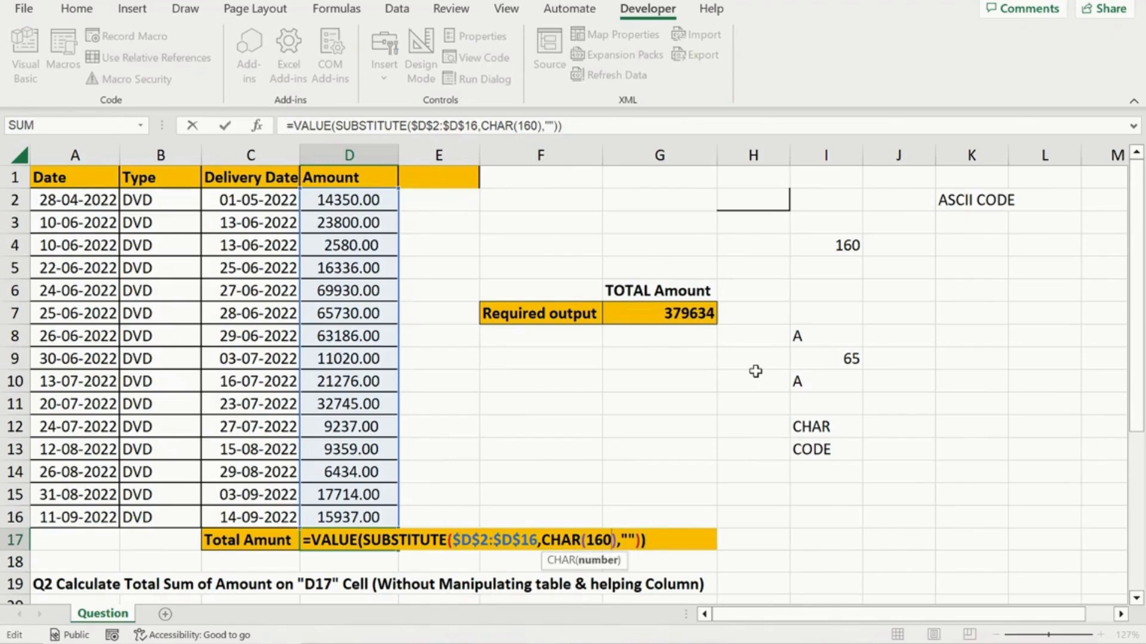
text(SUBSTITUTE()
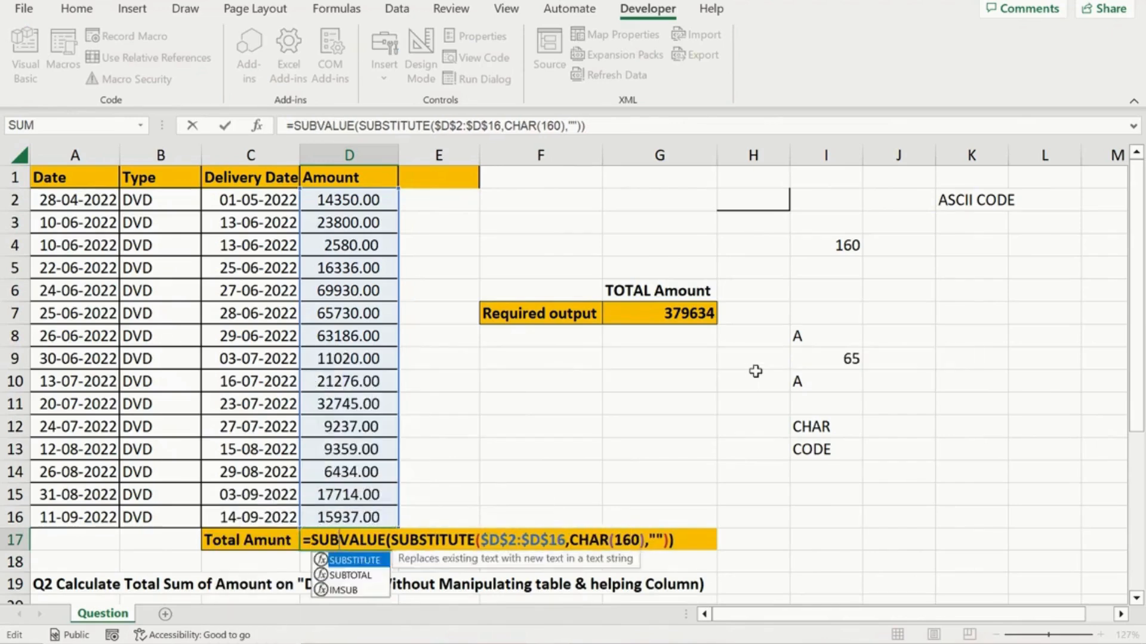
key(Left)
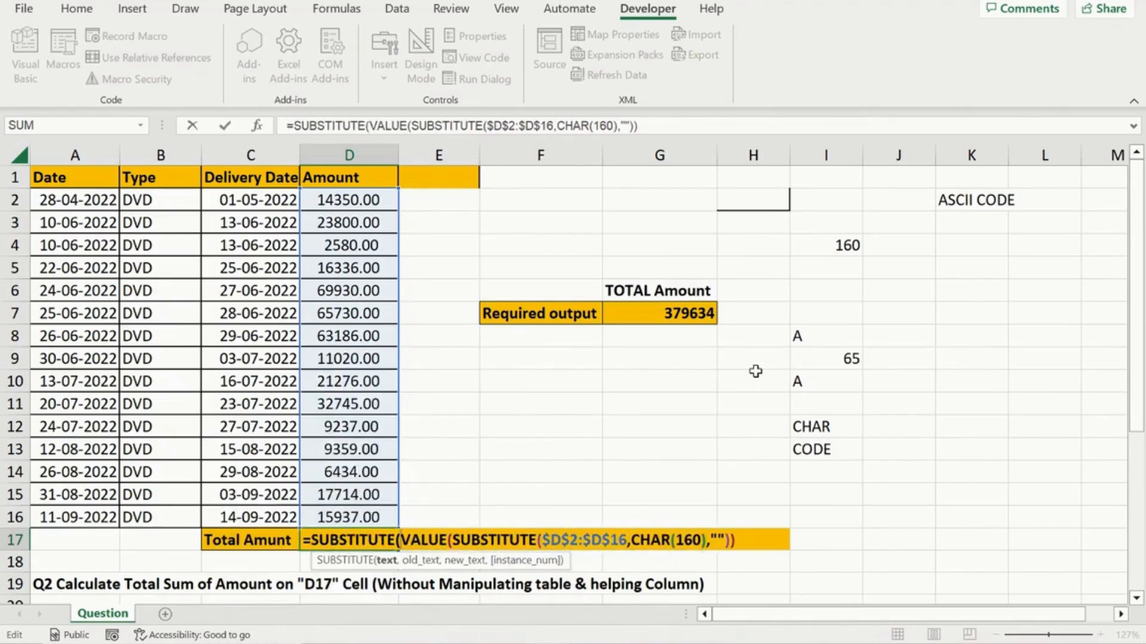
key(BackSpace)
key(BackSpace)
key(BackSpace)
key(BackSpace)
key(BackSpace)
key(BackSpace)
key(BackSpace)
key(BackSpace)
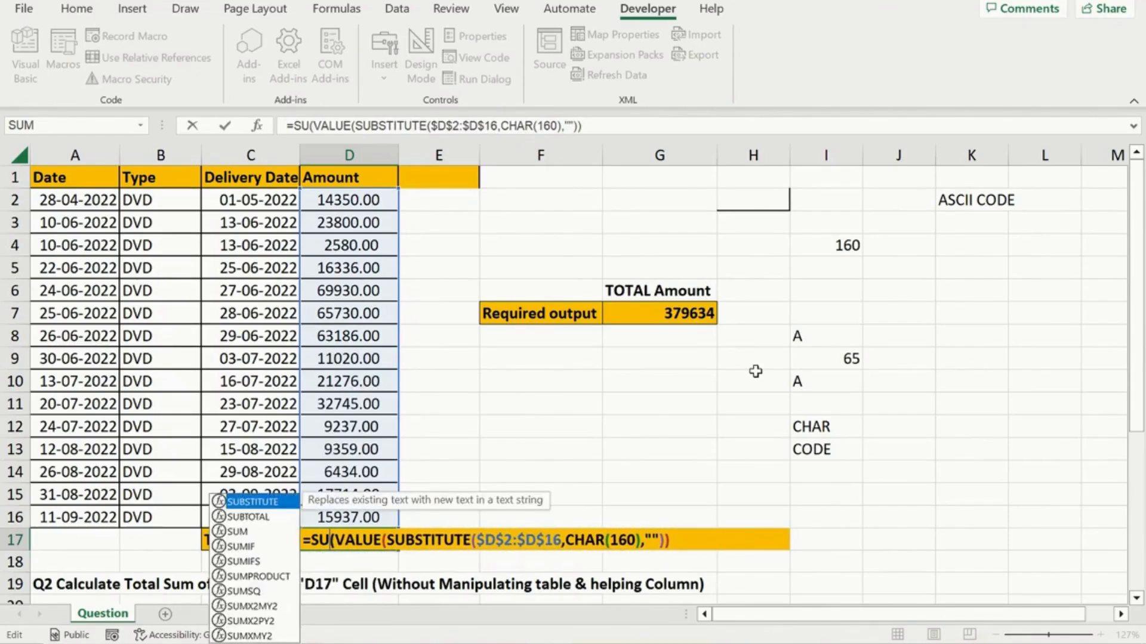
text(M)
key(Right)
key(Right)
key(Right)
key(Right)
key(Right)
key(Right)
key(Right)
key(Right)
key(Right)
key(Right)
key(Right)
key(Right)
key(Right)
key(Right)
key(Right)
key(Right)
key(Right)
key(Right)
key(Right)
key(Right)
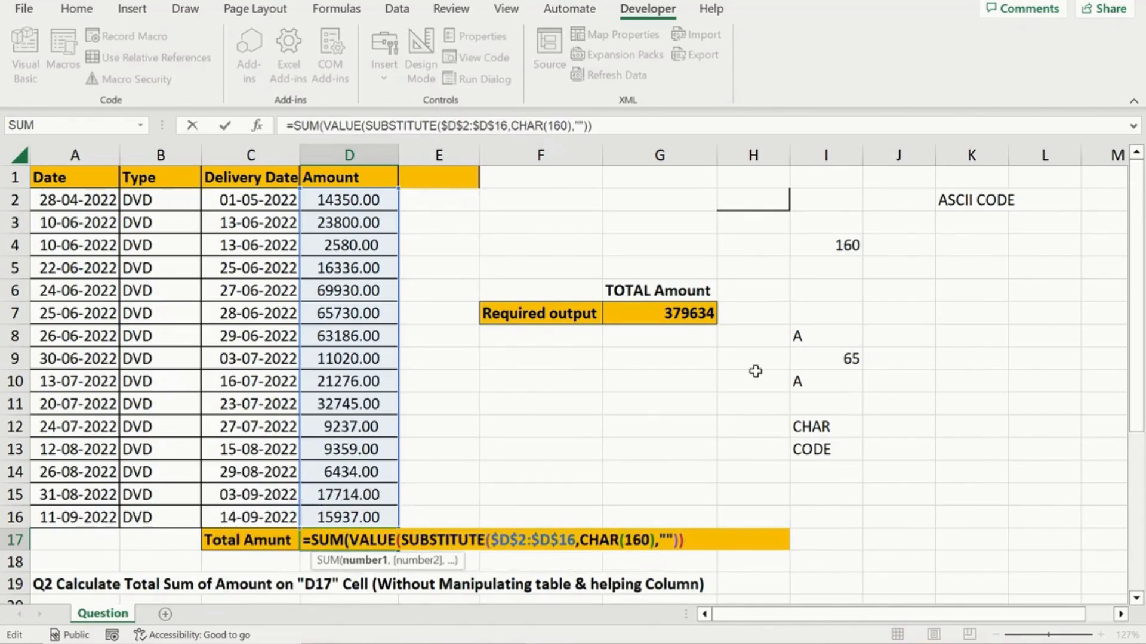
text())
key(ctrl+Return)
key(Up)
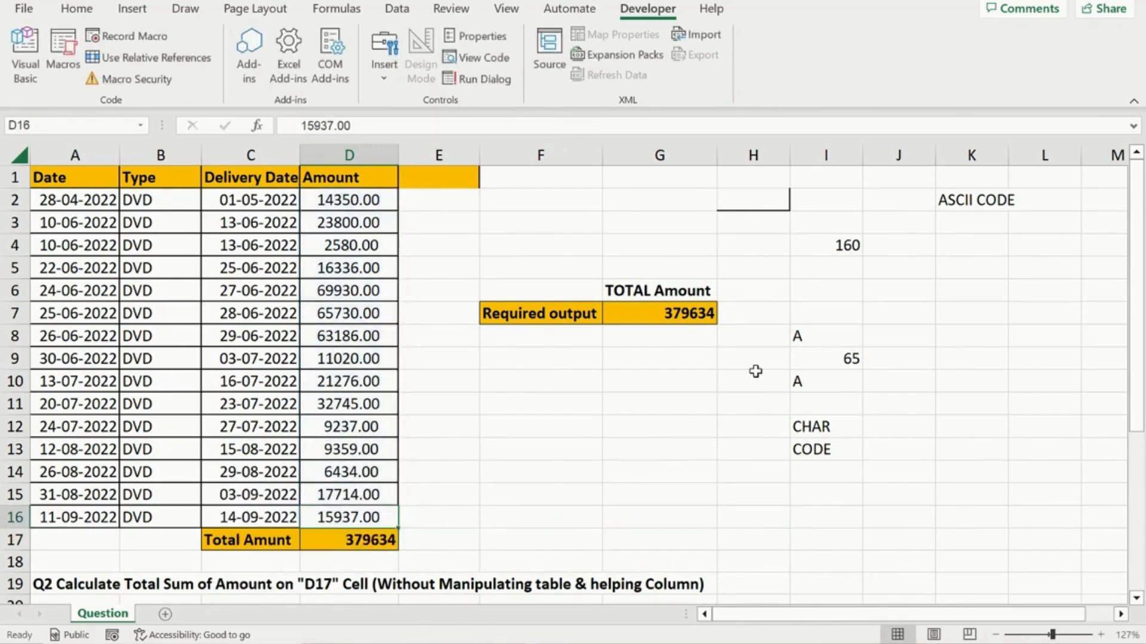
key(ctrl+Up)
key(Down)
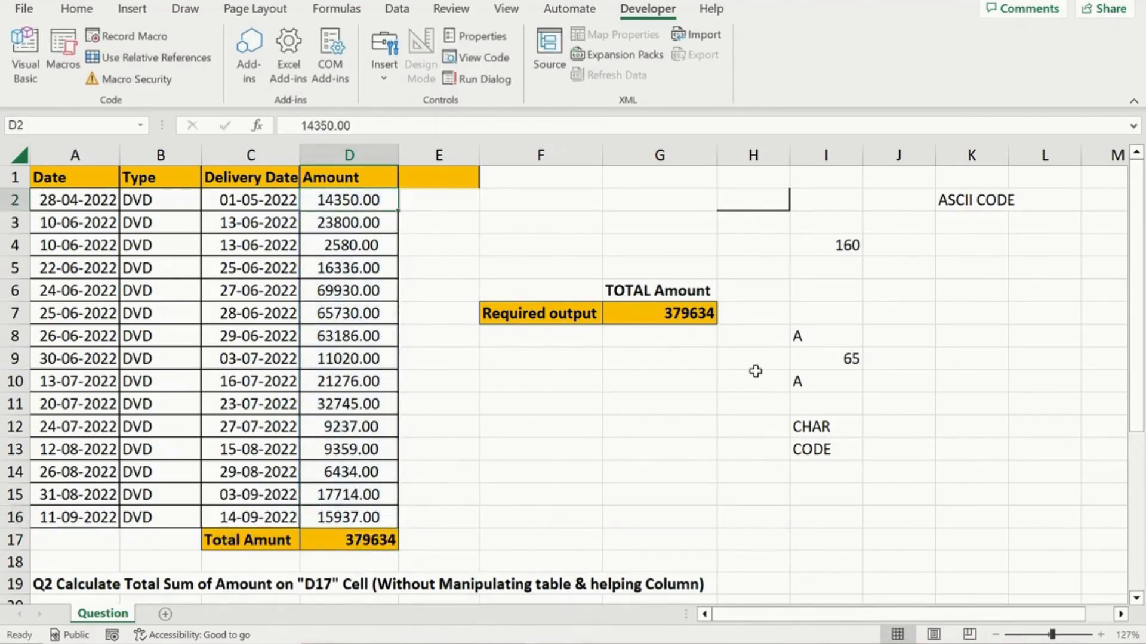
key(ctrl+Down)
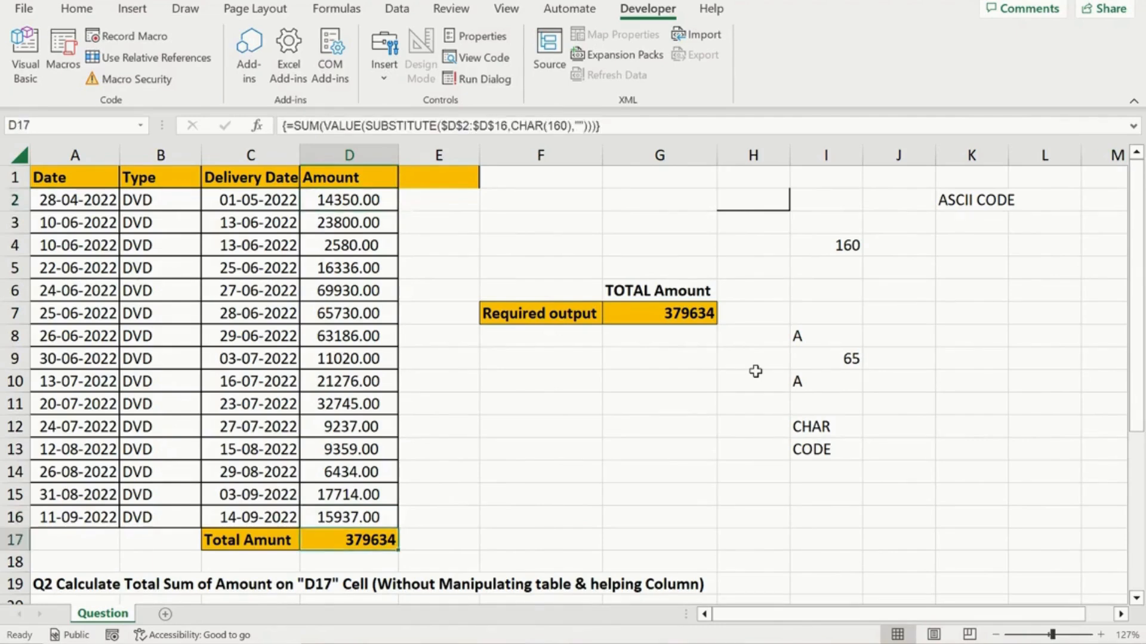